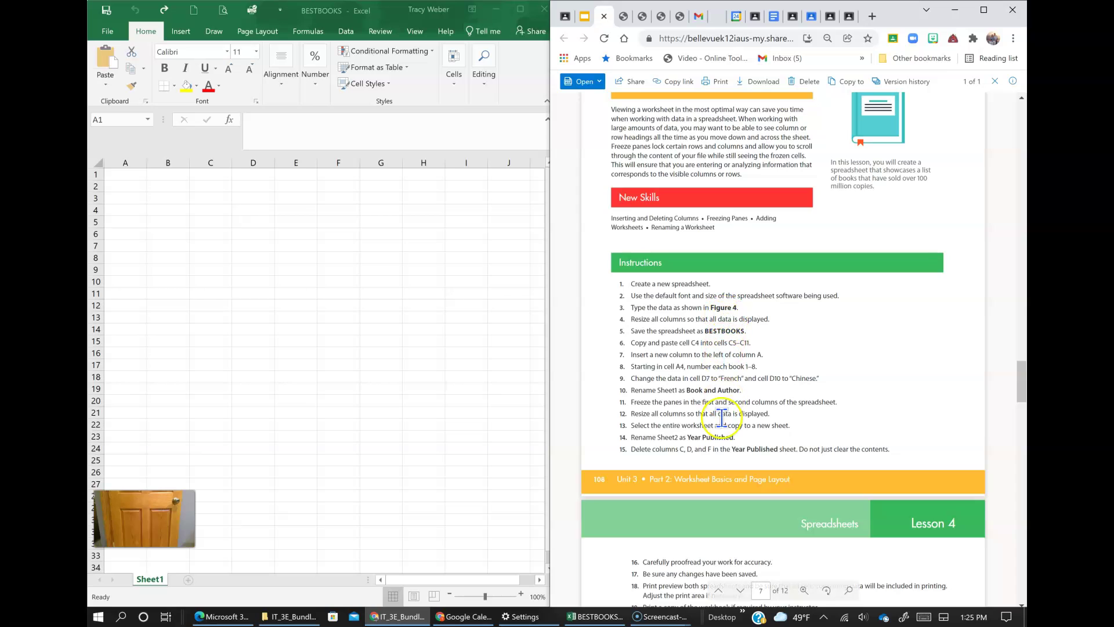
- Find Figure 4 in the lesson document and enter "Best-Selling Books" in cell A1 of the blank worksheet
scroll(721, 418, down, 7)
scroll(721, 418, down, 2)
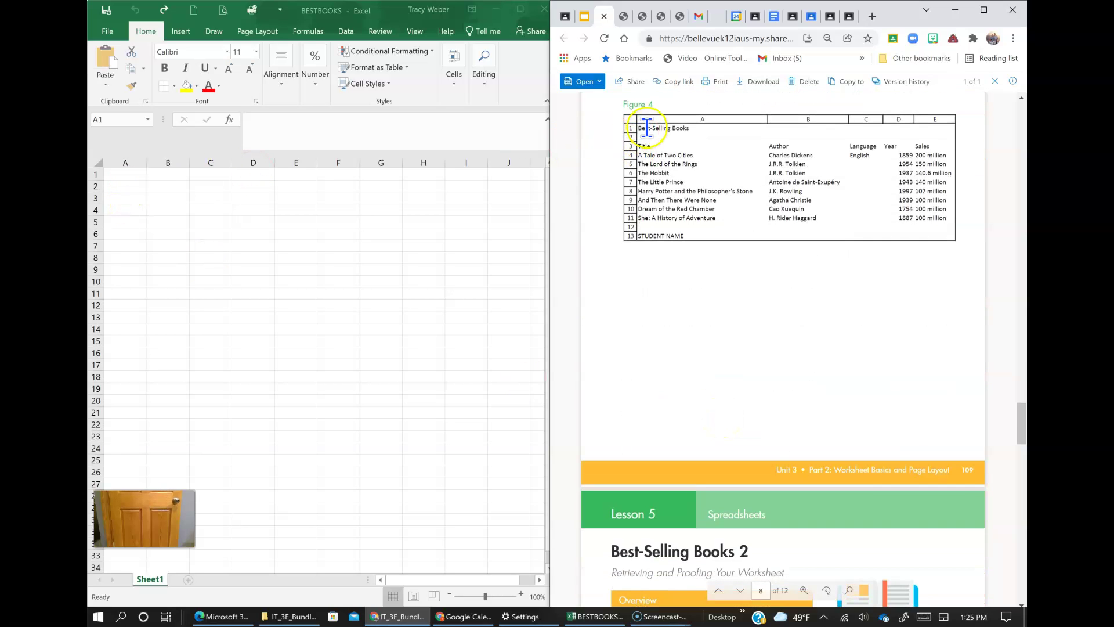
click(130, 174)
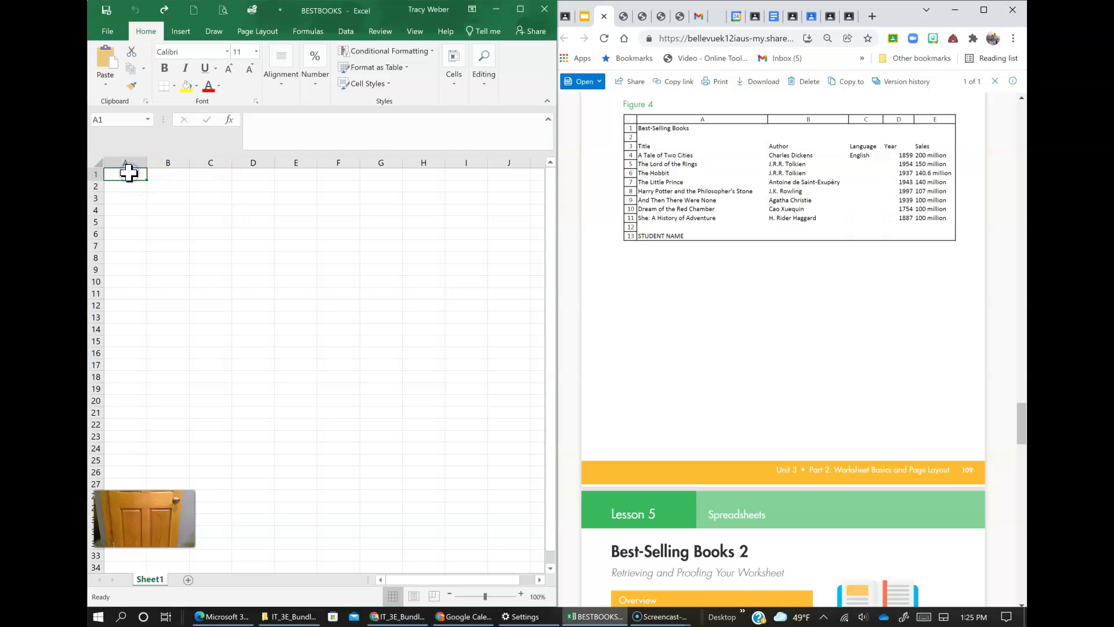
text(Best-Sell)
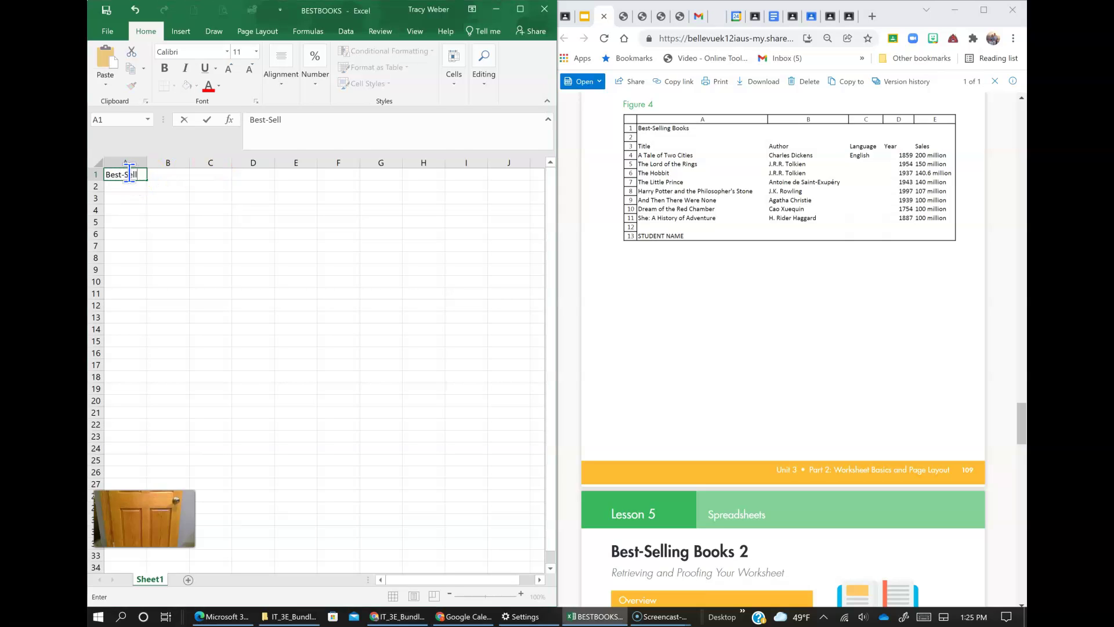
text(ing Books)
key(Return)
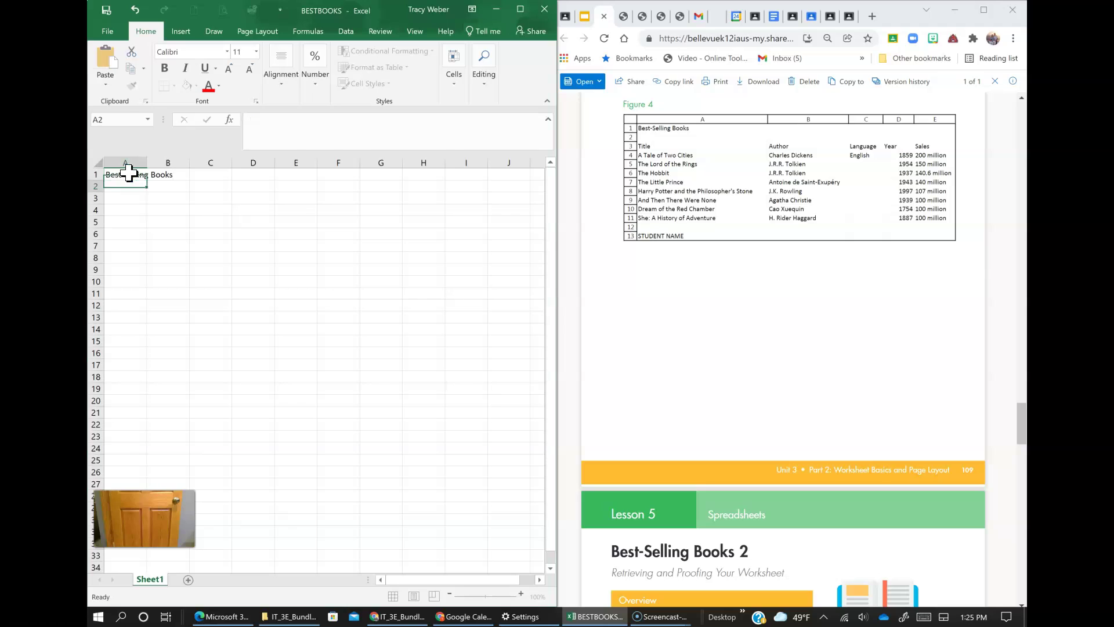
- Enter "Title" in A3, "A Tale of Two Cities" in A4 and "The Lord of the Rings" in A5
key(Return)
text(Ti)
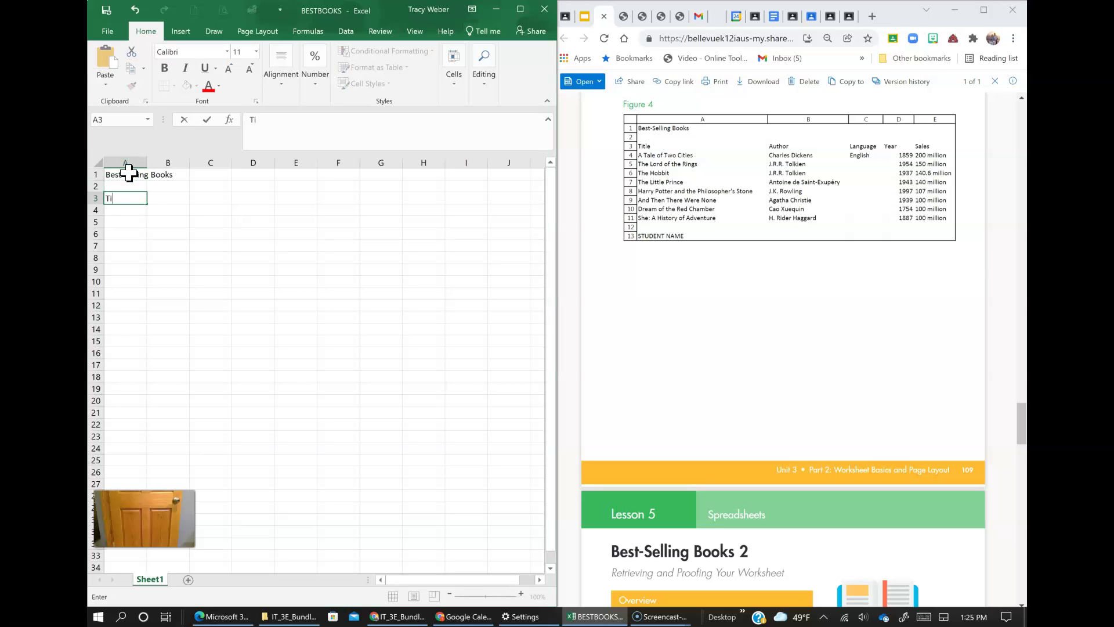
text(tle)
key(Return)
text(A Tale of Two Cities)
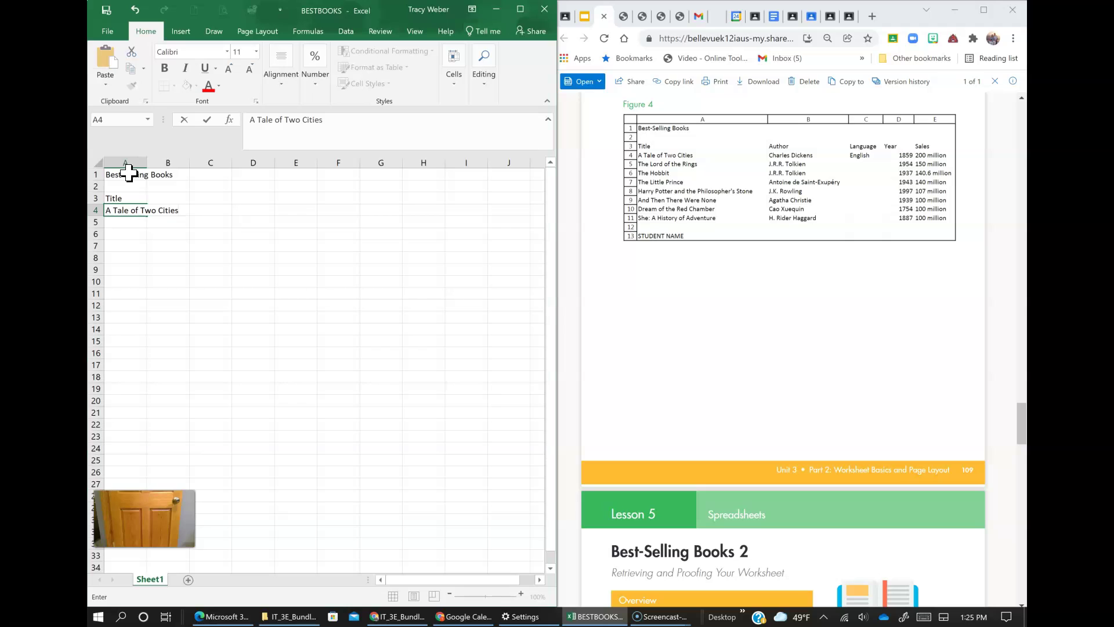
key(Return)
text(The Lor)
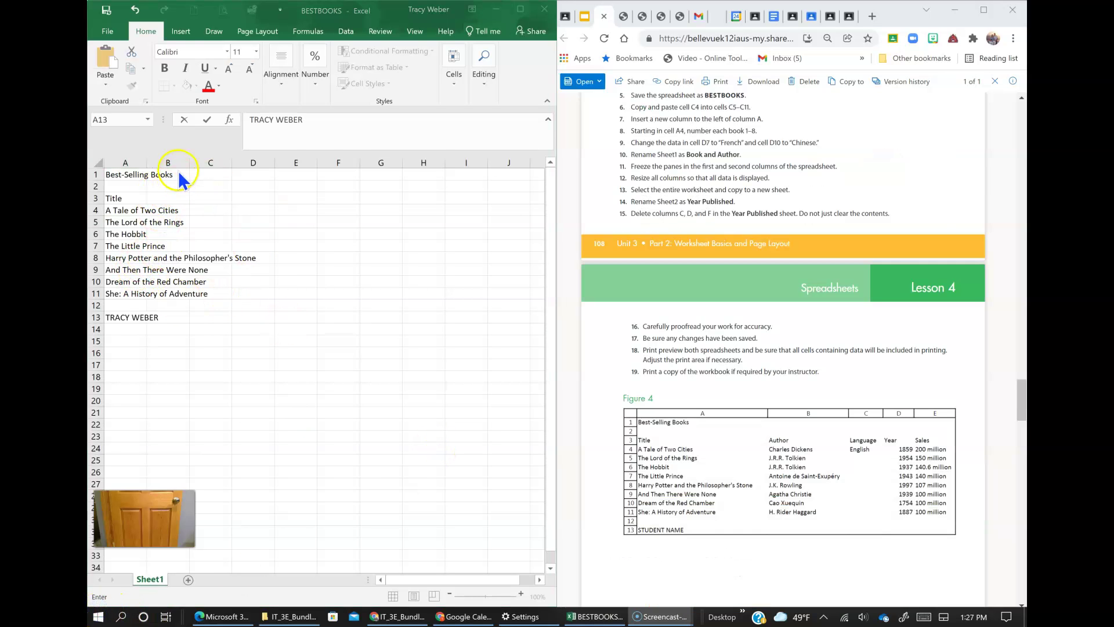
click(174, 175)
click(169, 175)
key(Down)
key(Down)
key(Down)
key(Down)
key(Down)
key(Down)
key(Down)
key(Down)
key(Down)
key(Down)
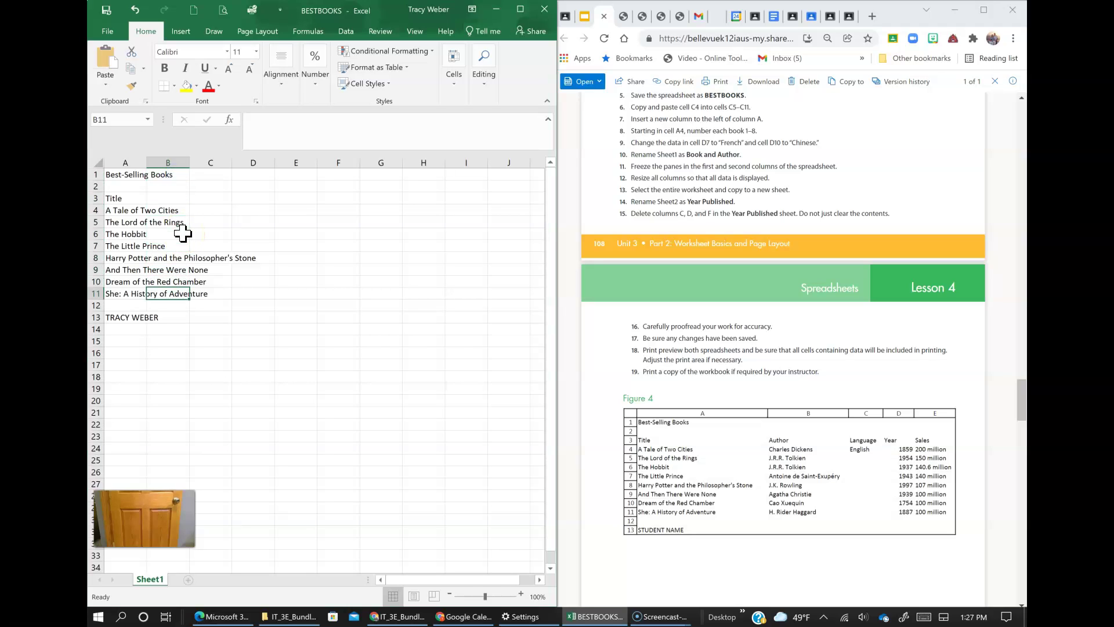
key(Up)
click(146, 170)
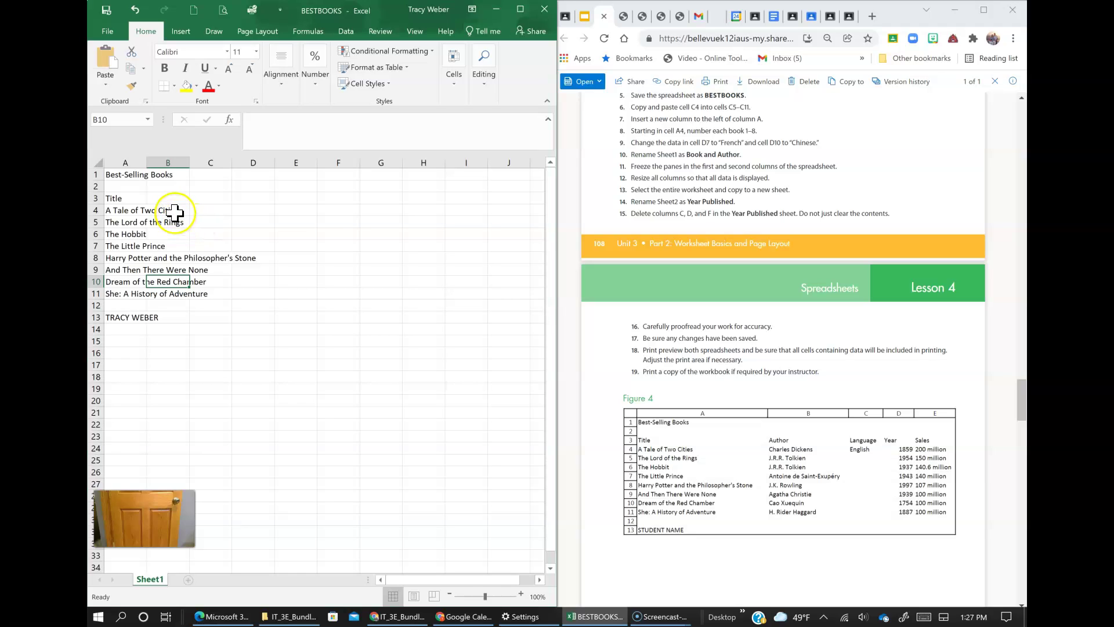
drag(174, 213, 325, 303)
click(324, 343)
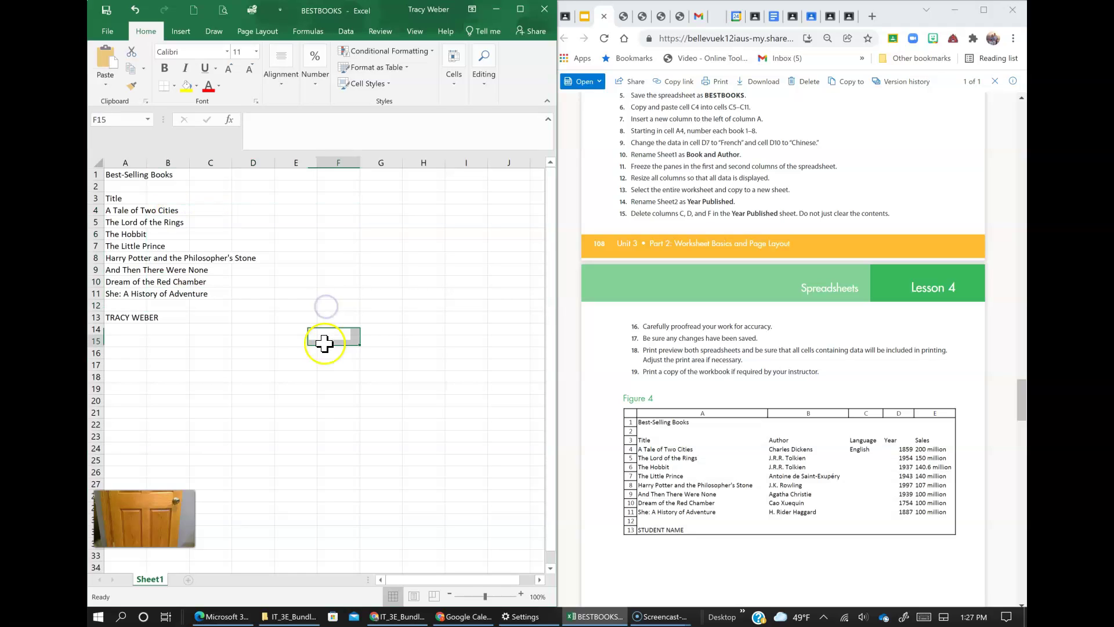
- AutoFit column A to its longest title, and enter "Author" in B3 and "Charles Dickens" in B4
double_click(147, 161)
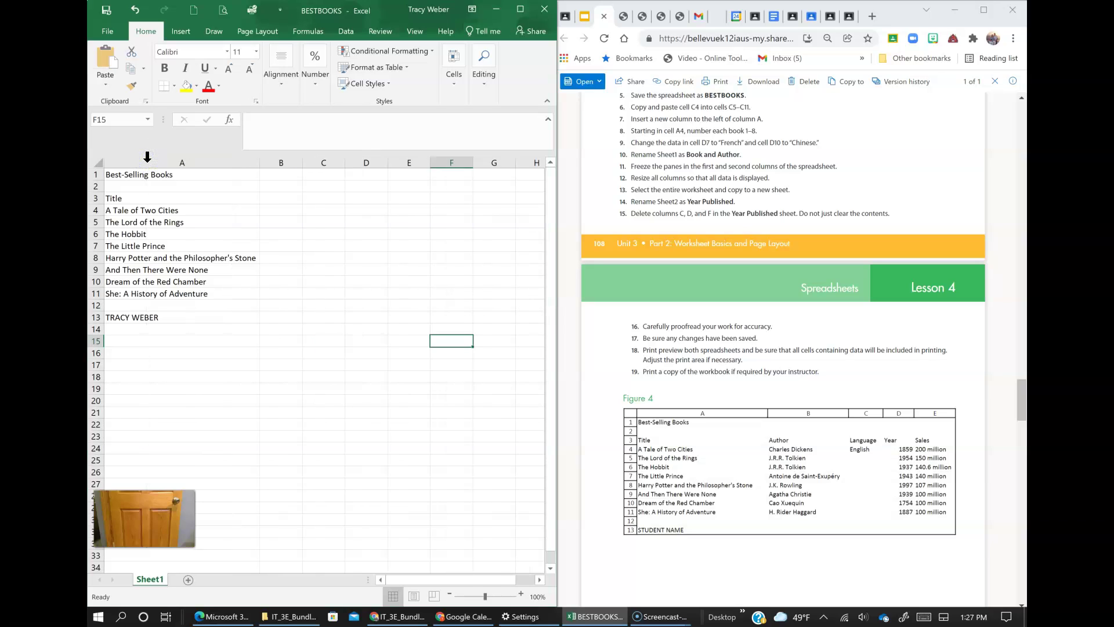
click(279, 197)
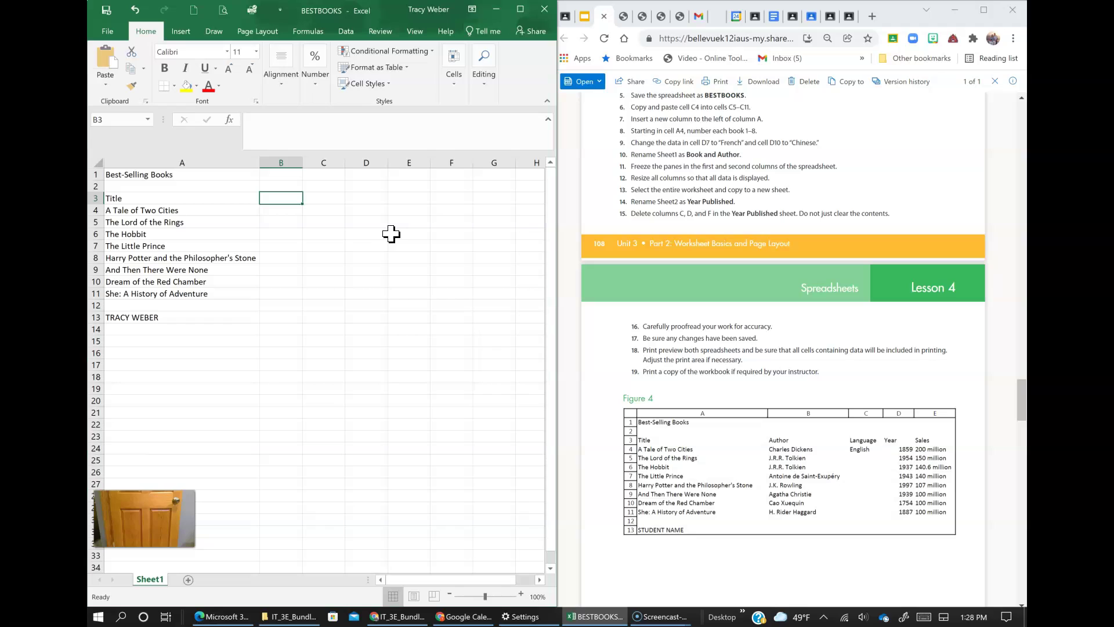
text(Author)
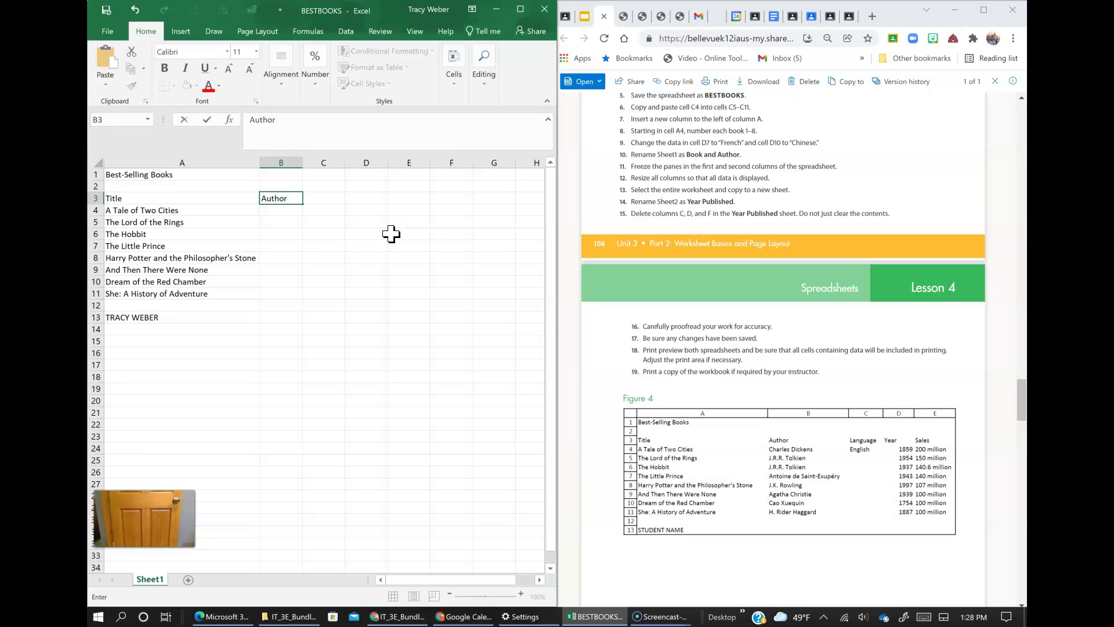
key(Return)
text(Charles Dickens)
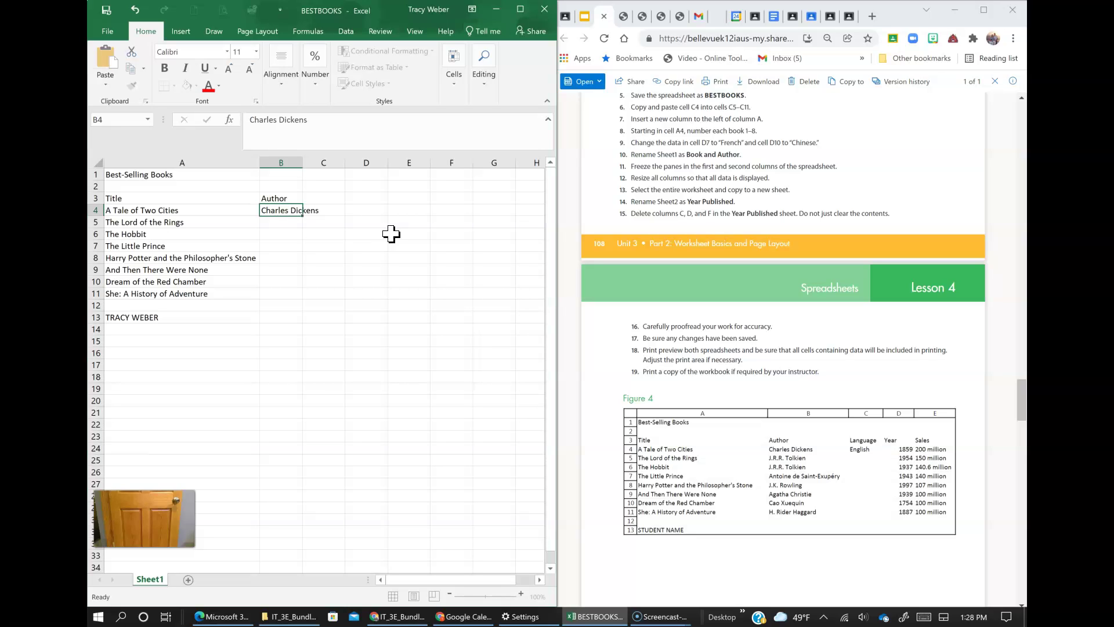
key(Return)
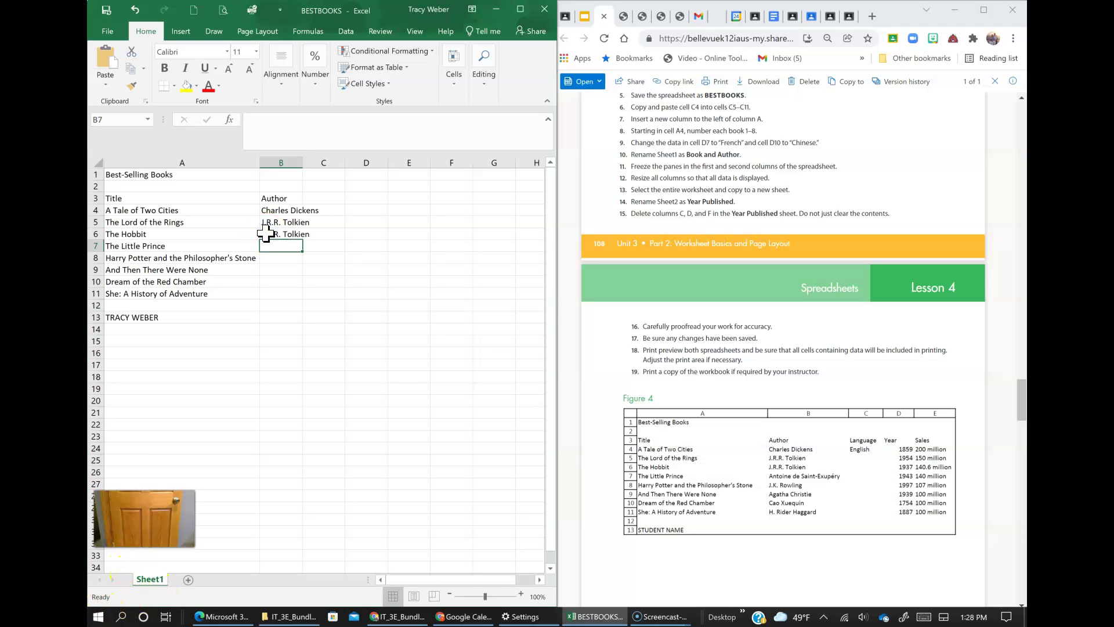
- Clear cell B6 and enter "J.R.R. Tolkien" there again as the author of The Hobbit
click(266, 233)
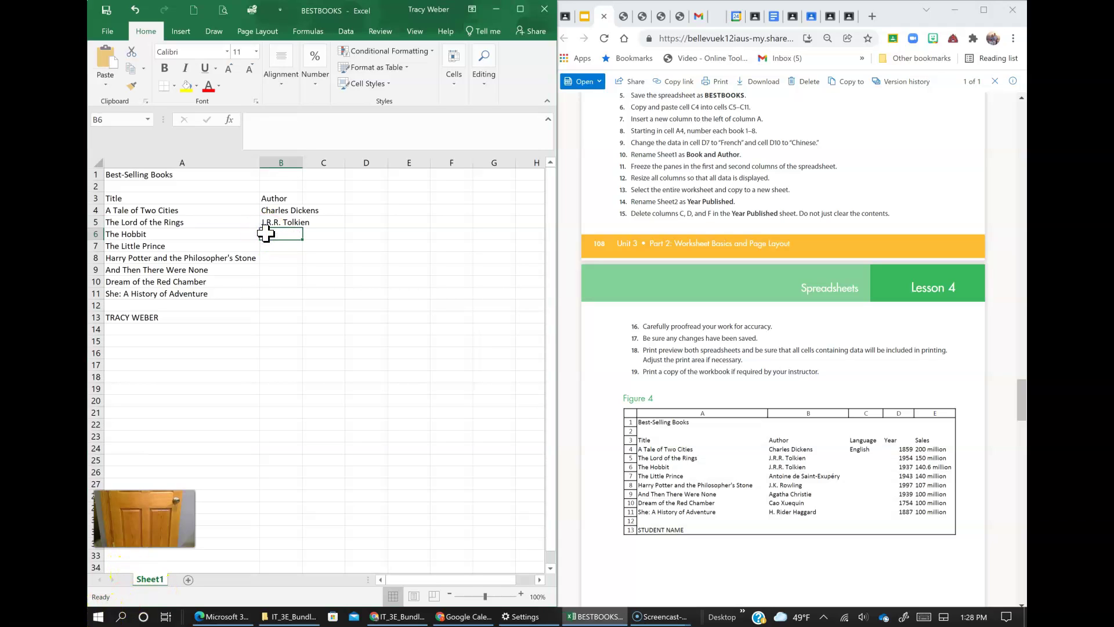
text(J.R.R. Tolkien)
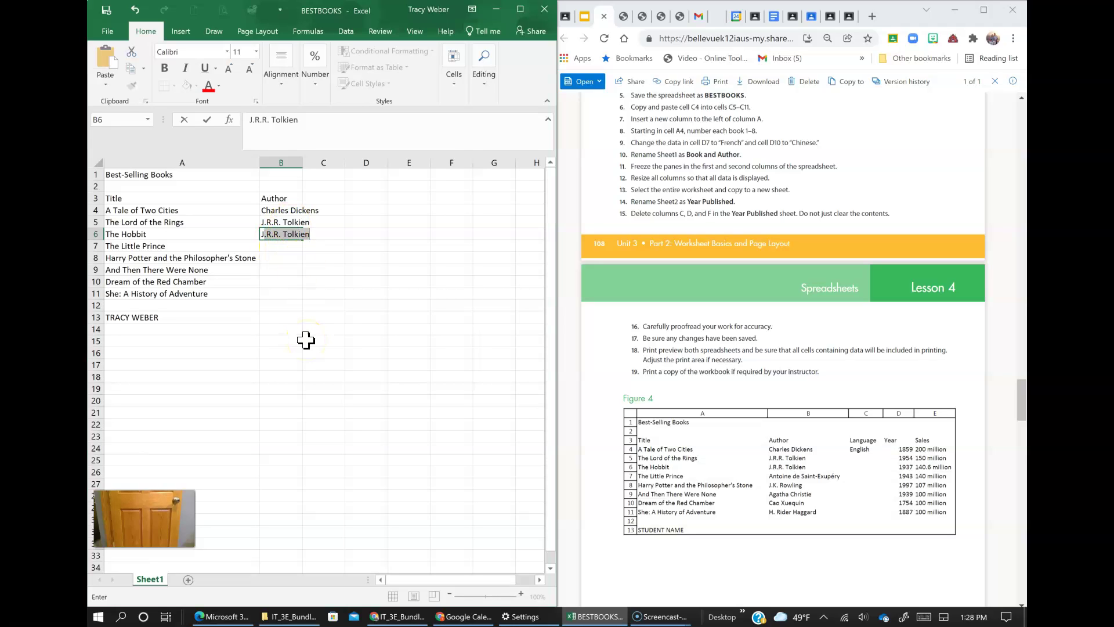
key(Return)
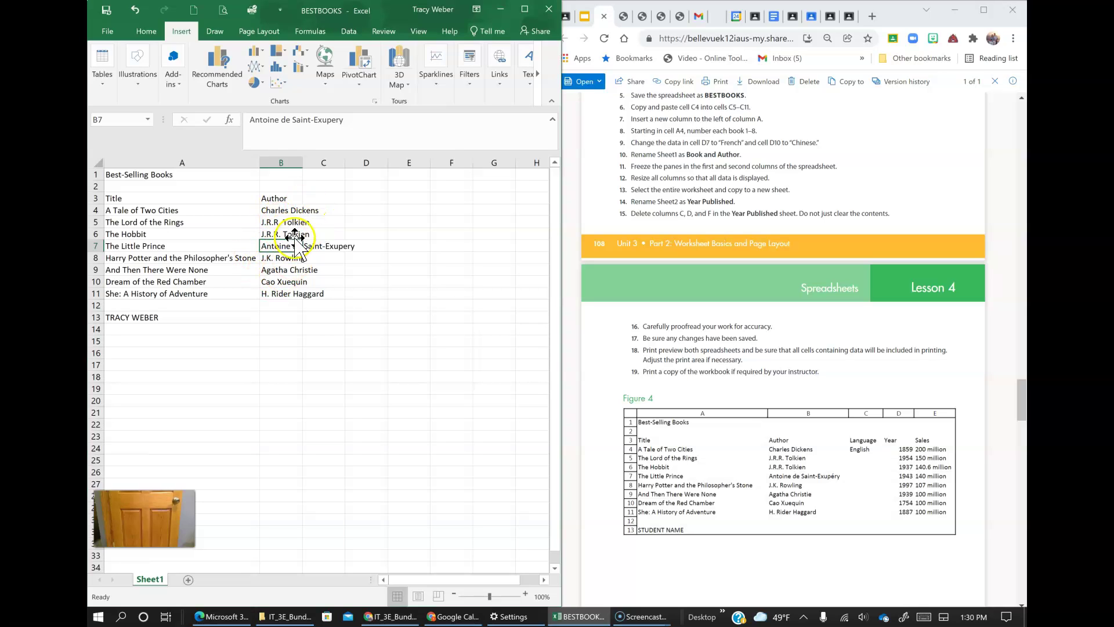
- Delete the unaccented "e" before "ry" in the author name in B7, and open the Symbol dialog at that point
click(328, 120)
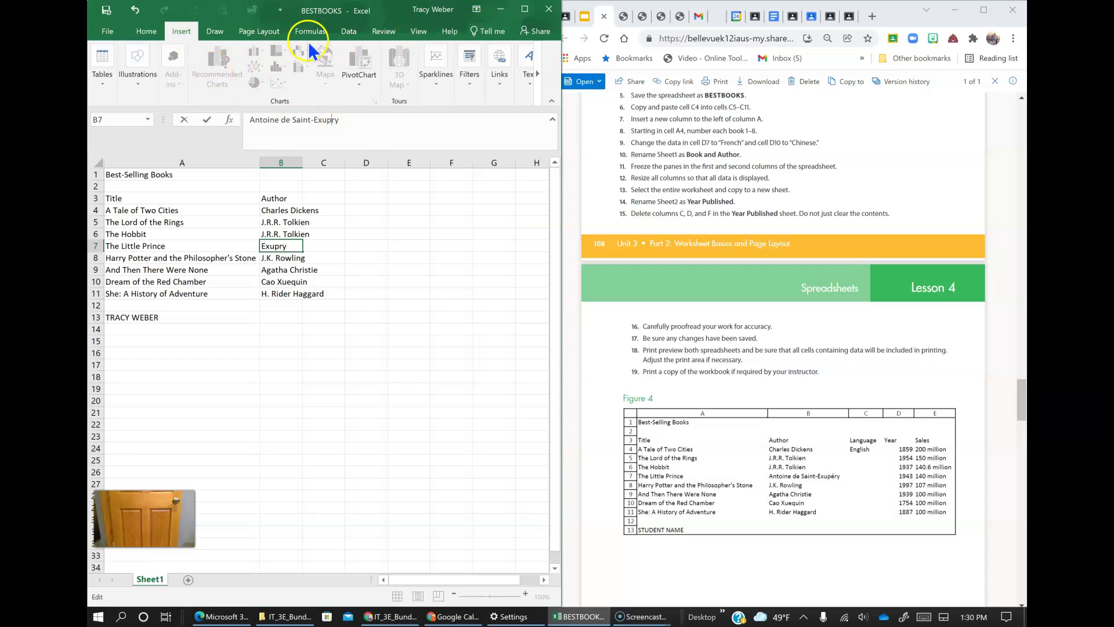
drag(561, 139, 939, 151)
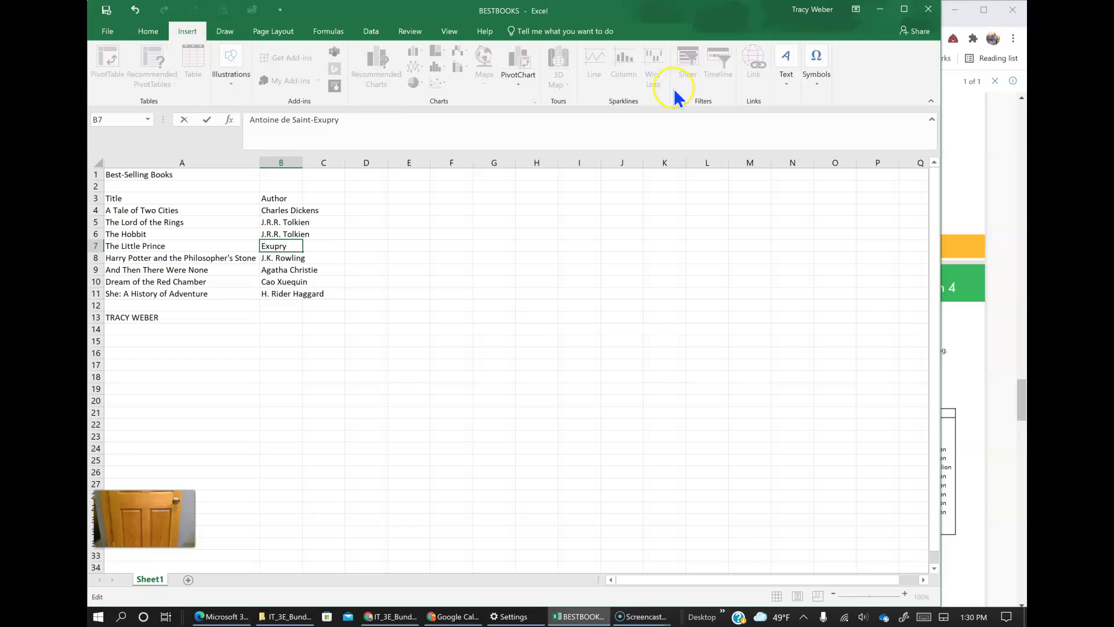
click(816, 78)
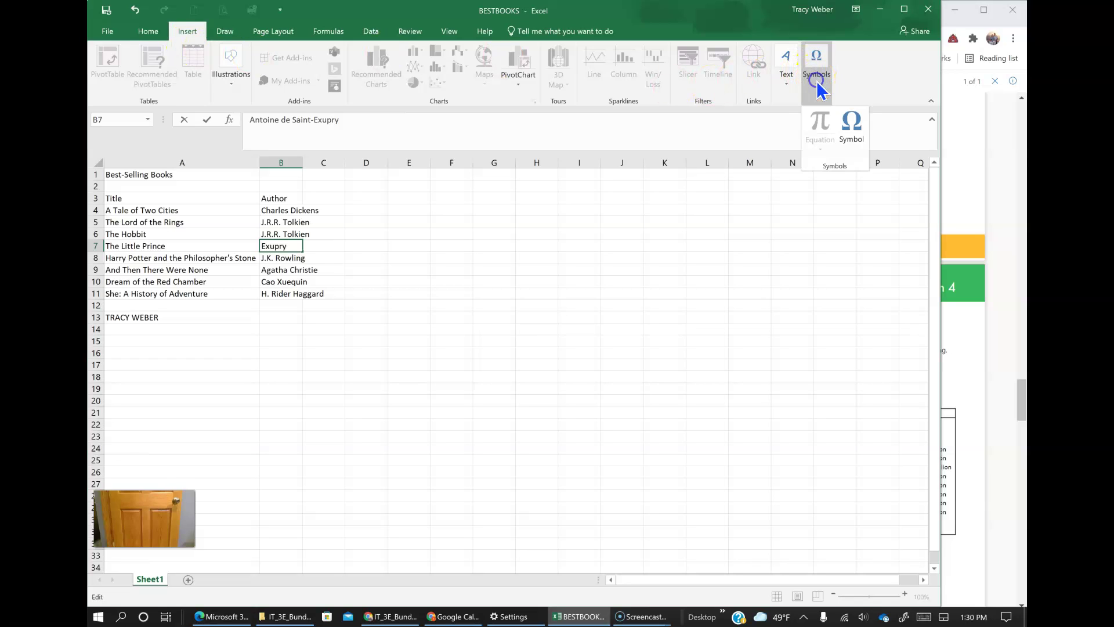
click(853, 126)
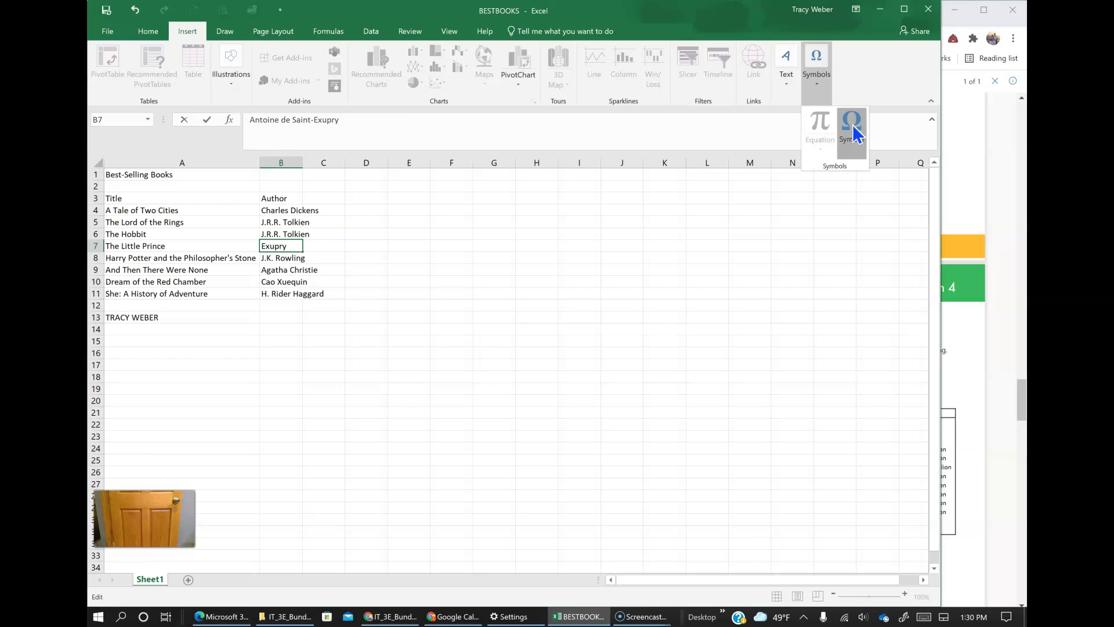
click(852, 132)
click(98, 617)
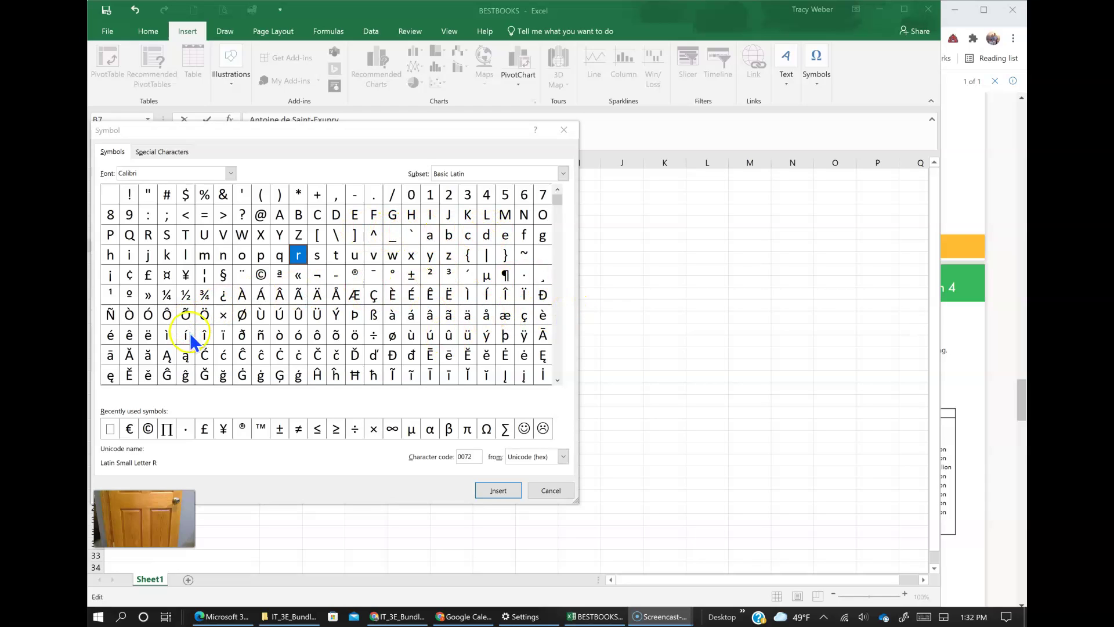
- Insert the symbol "é" so B7 reads "Antoine de Saint-Exupéry", and narrow the worksheet window to uncover the lesson document
click(111, 335)
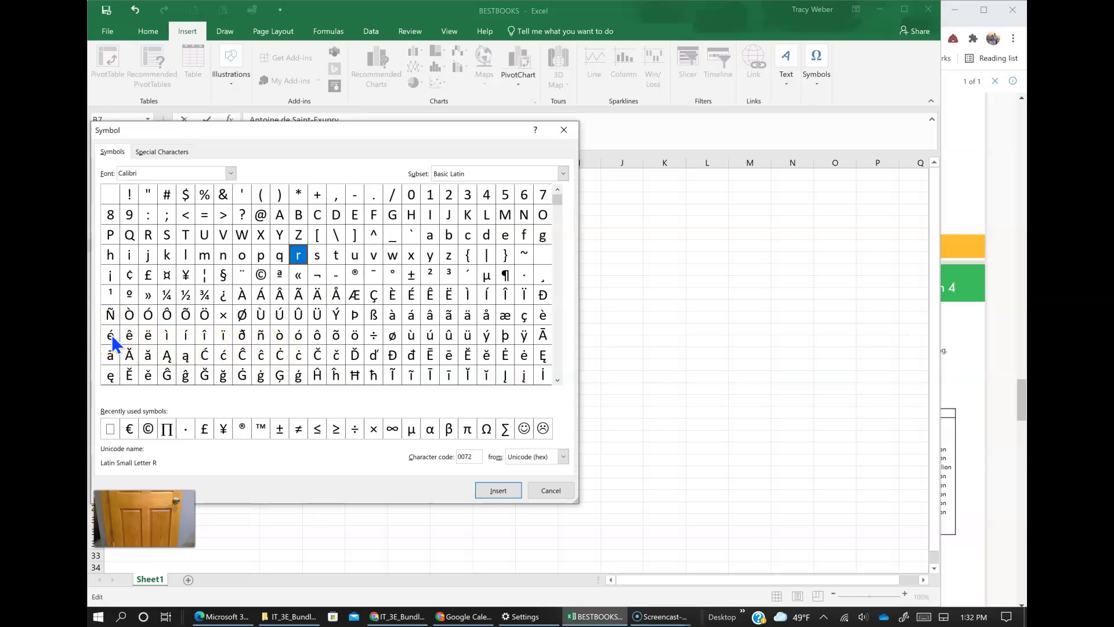
click(111, 336)
click(490, 490)
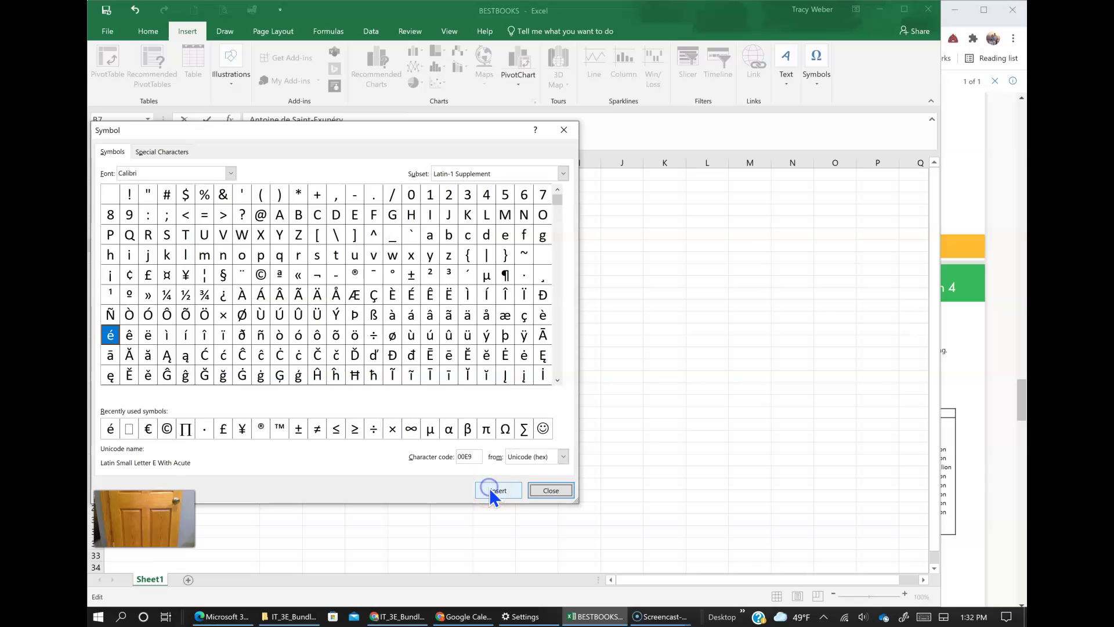
click(551, 490)
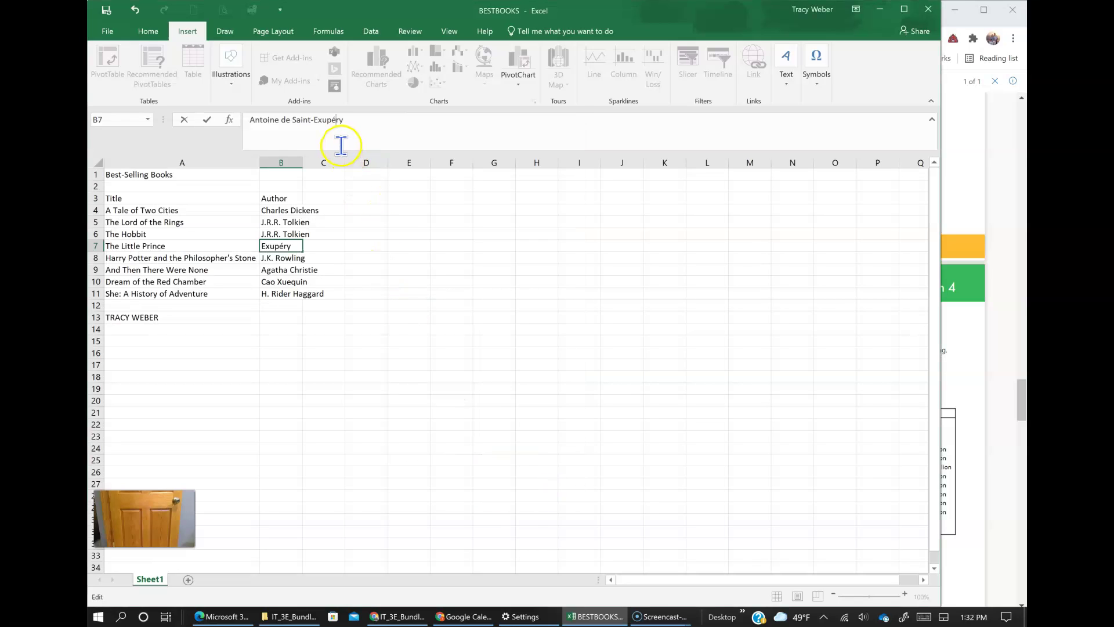
drag(944, 374, 585, 397)
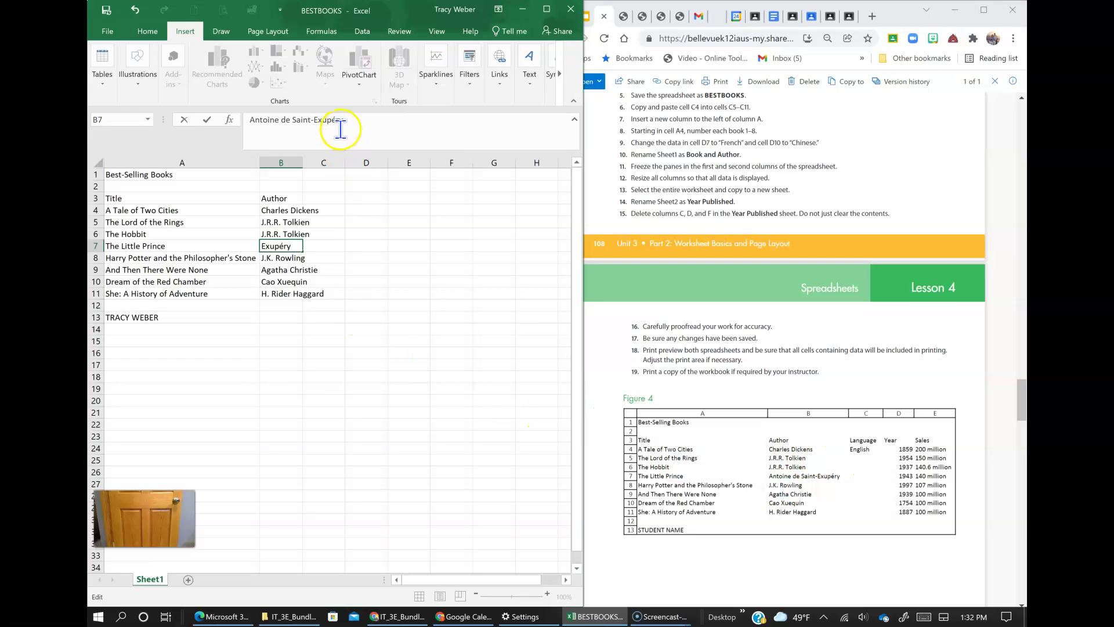
key(Return)
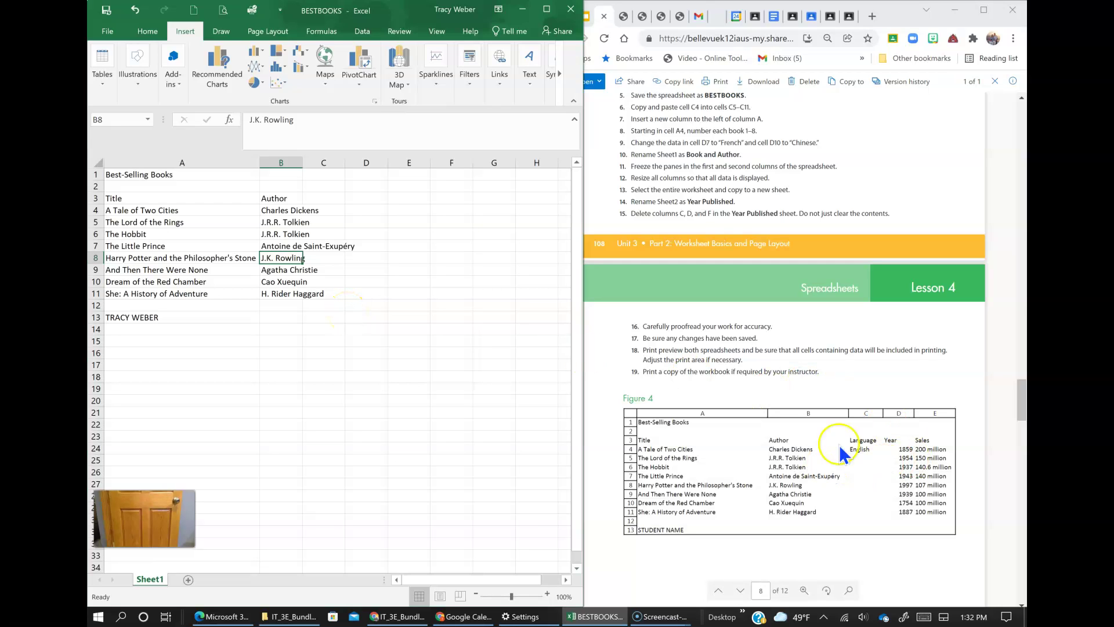
- AutoFit column B to the author names, and enter "Language" in C3 and "English" in C4
double_click(303, 158)
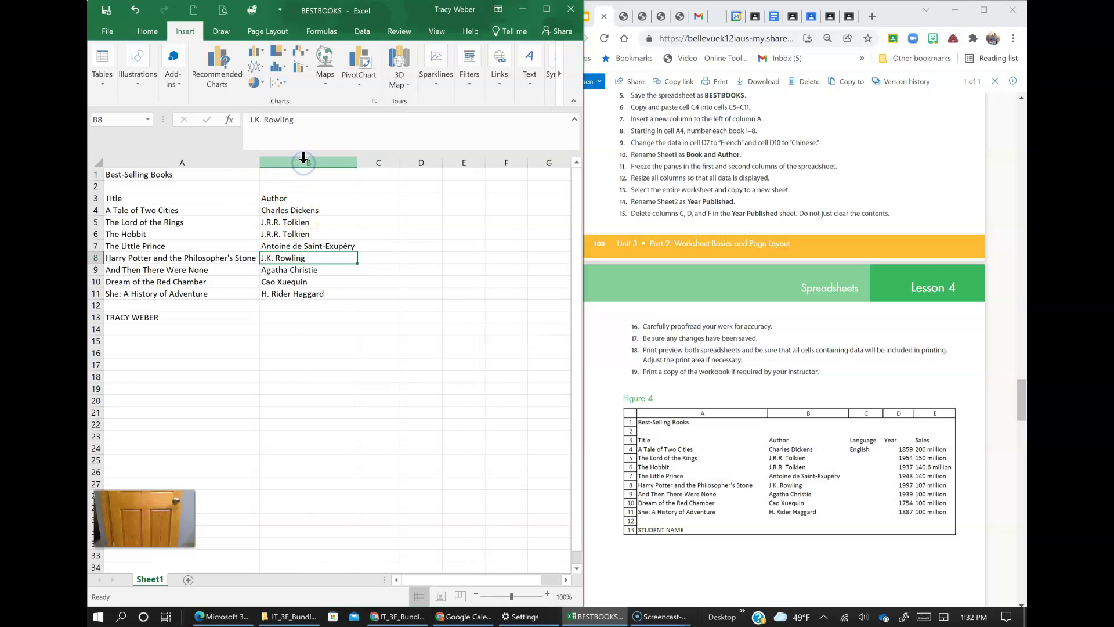
click(371, 196)
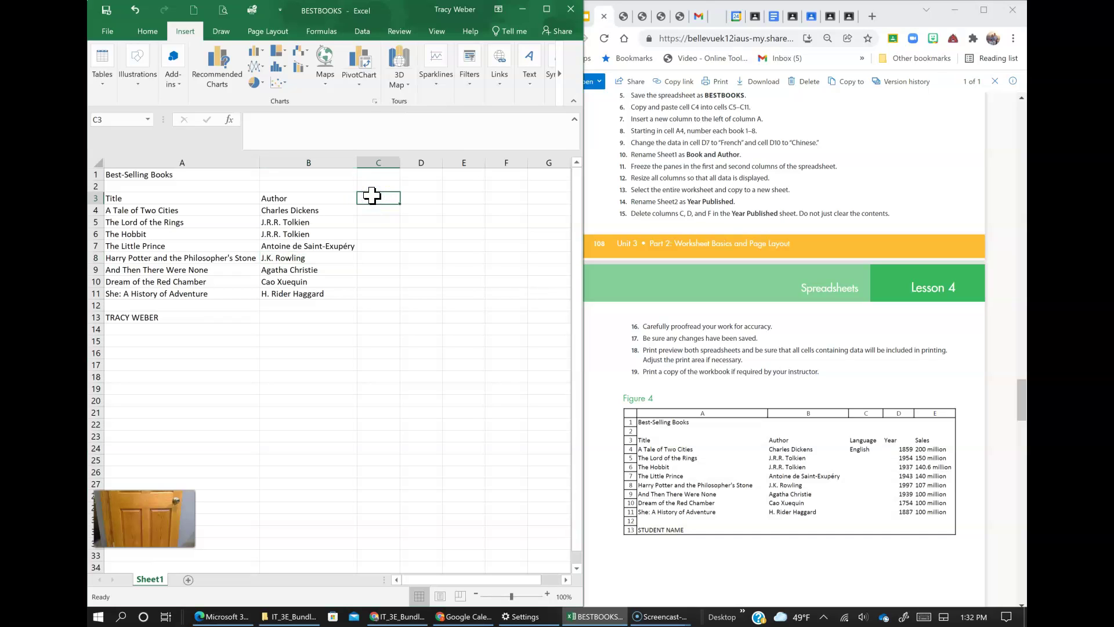
text(Language)
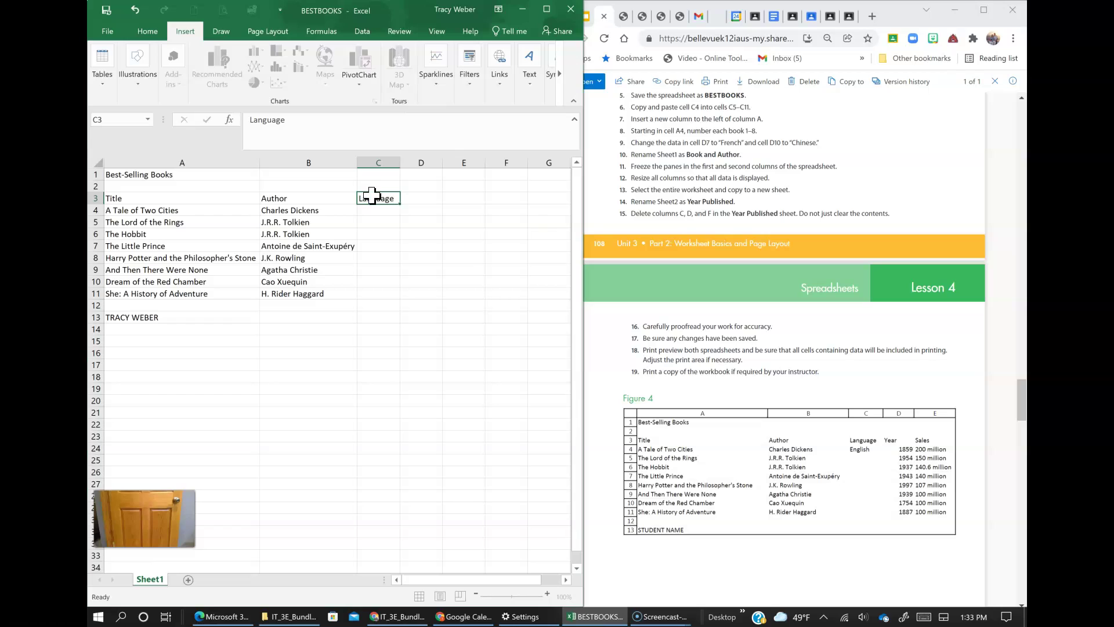
key(Return)
text(English)
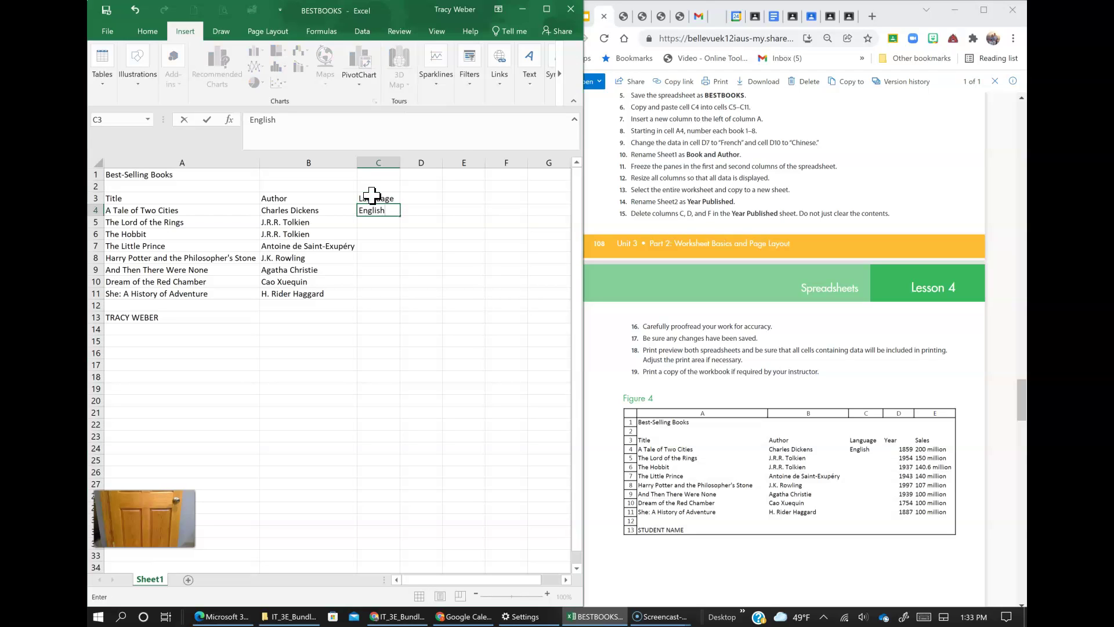
- Enter the column heading "Year" in cell D3
key(Up)
key(Right)
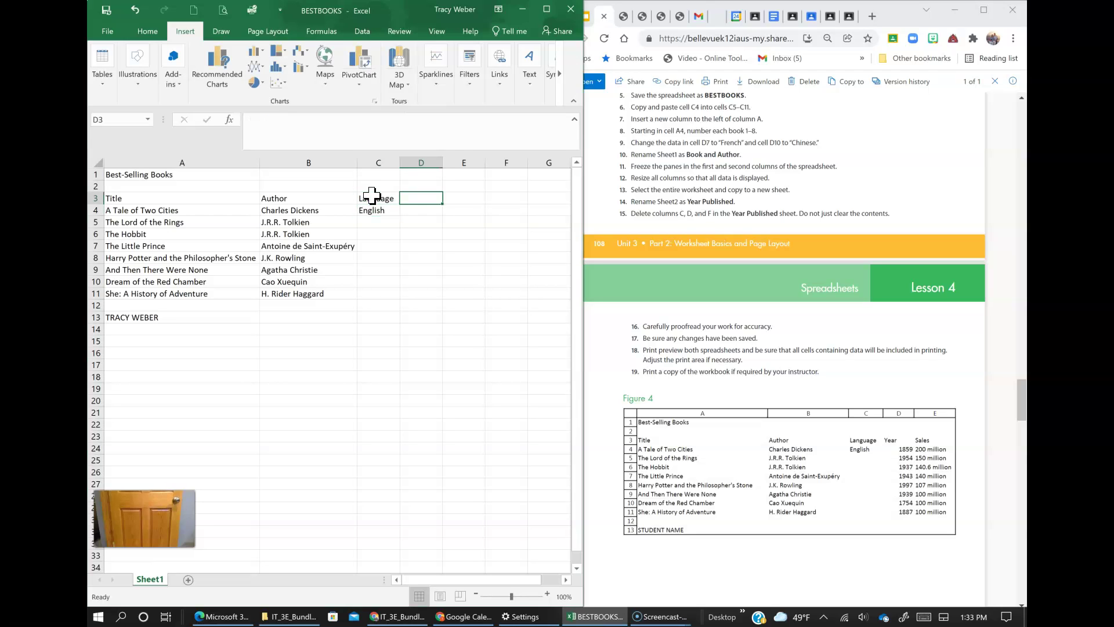
text(Year)
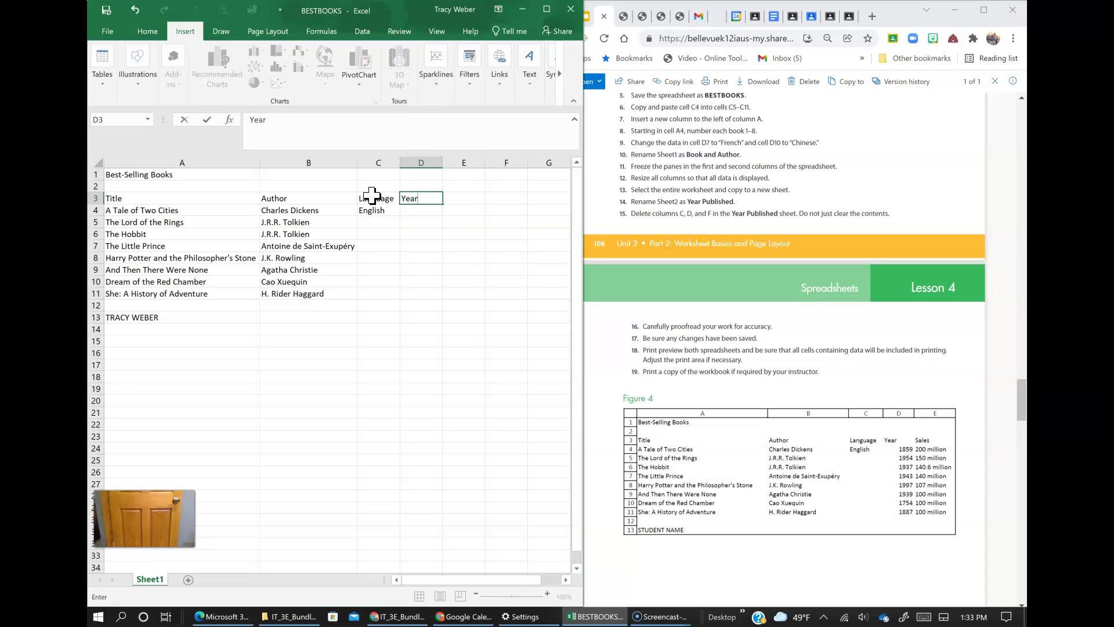
key(Return)
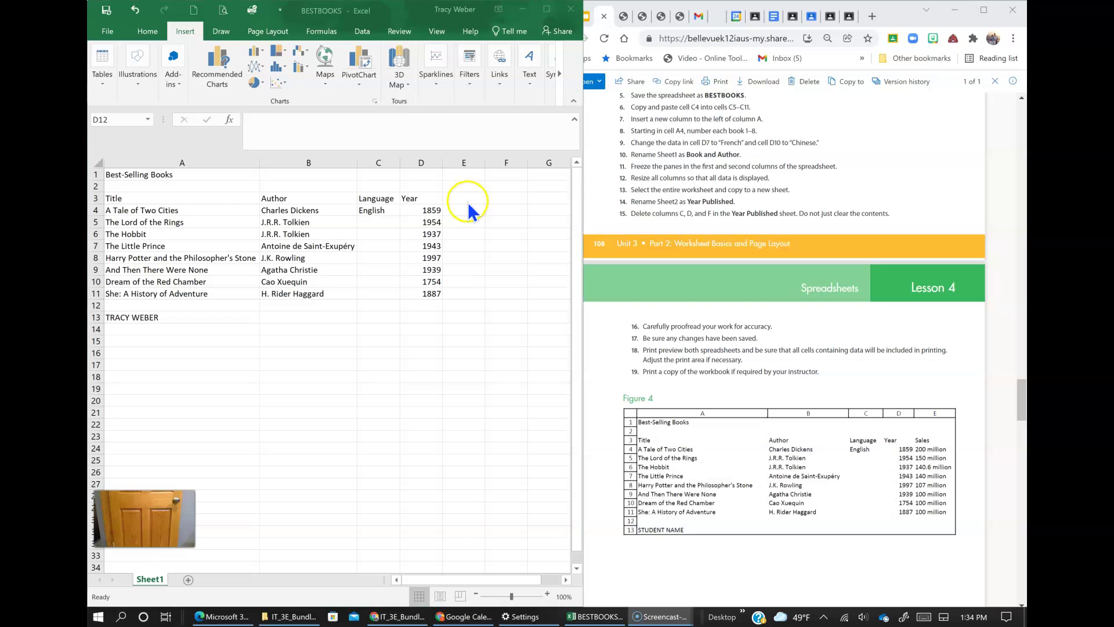
- Enter the heading "Sales" in E3 and the Figure 4 sales figures in E4:E11, from "200 million" down to "100 million"
click(467, 201)
click(467, 201)
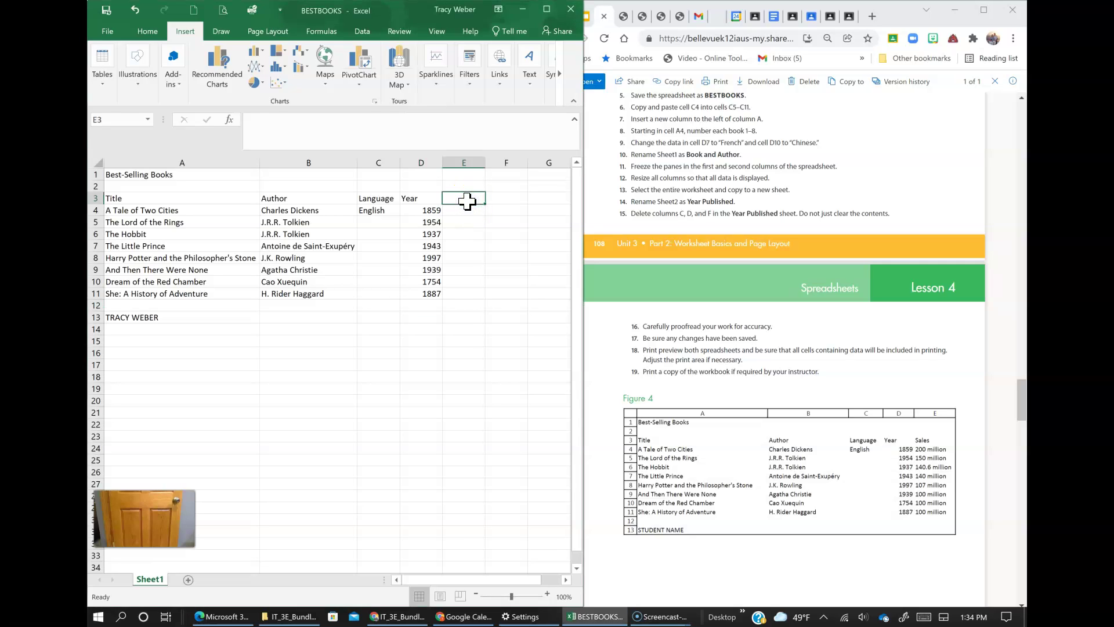
text(Sales)
key(Return)
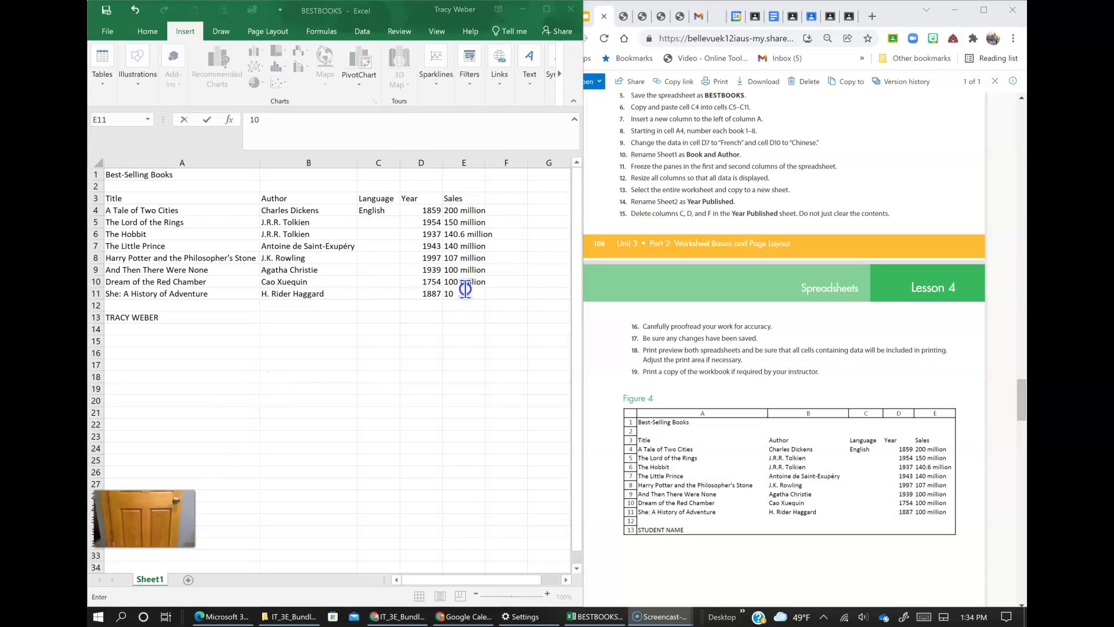
text(100 million)
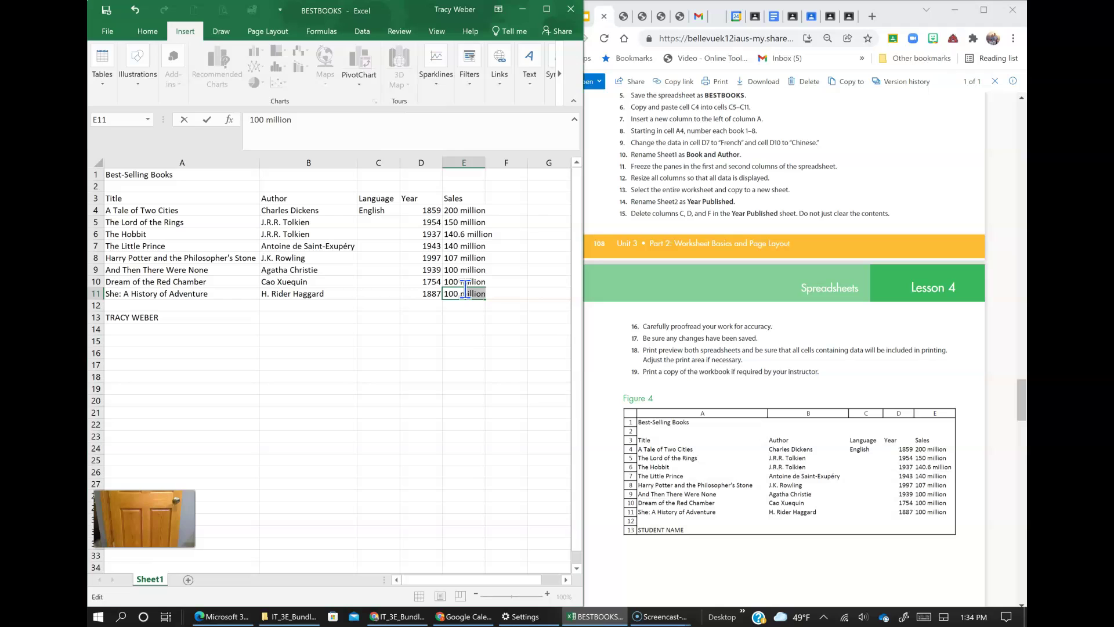
key(Return)
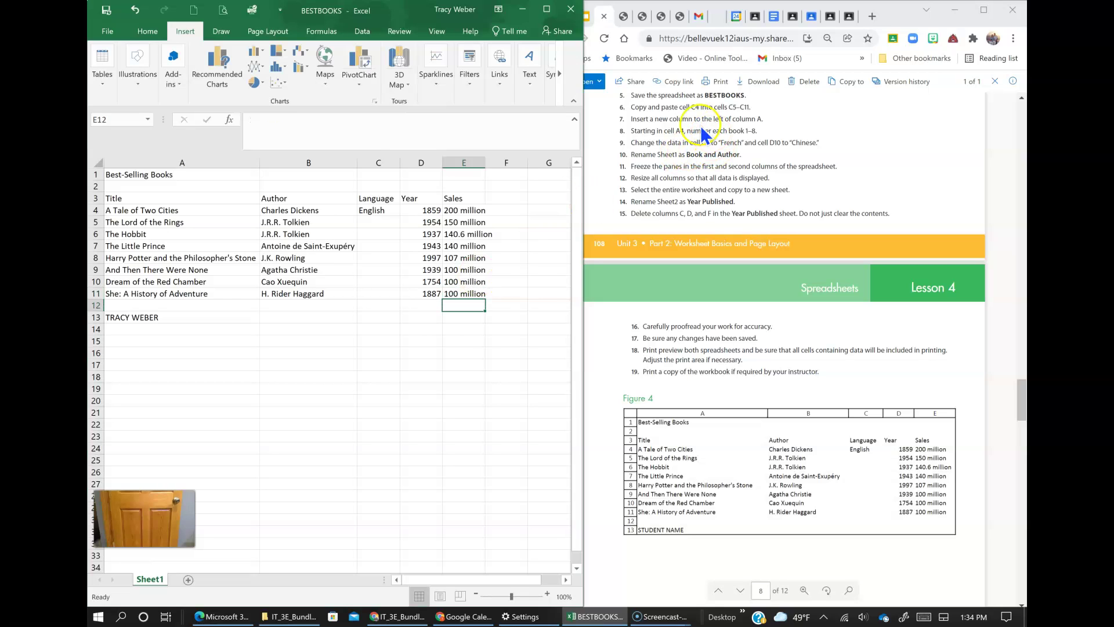
scroll(667, 127, up, 1)
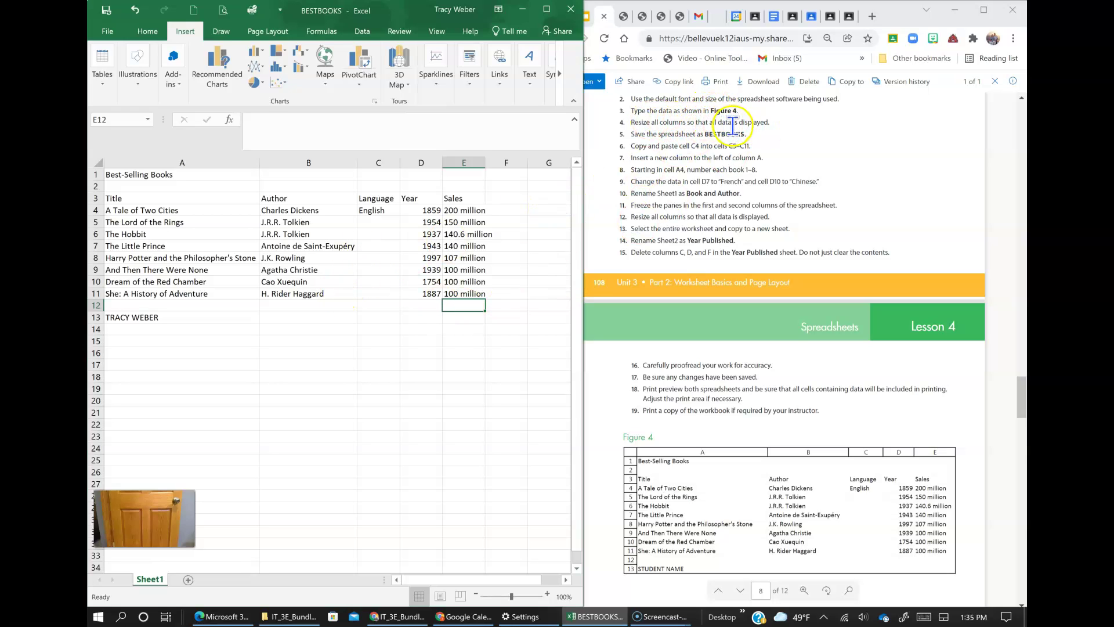
click(105, 32)
click(96, 149)
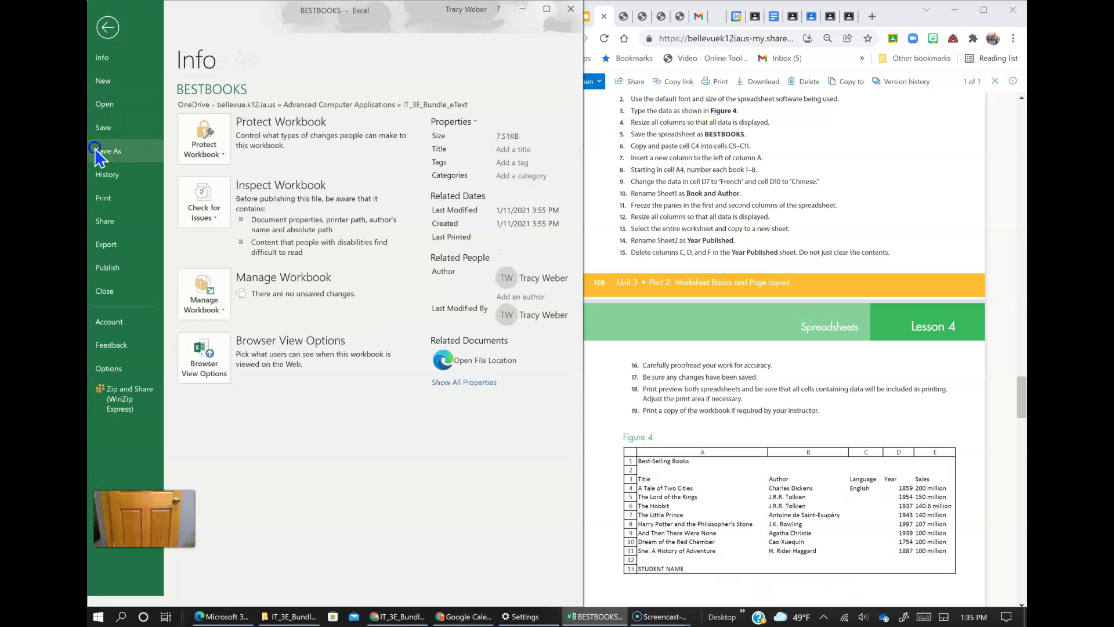
click(253, 335)
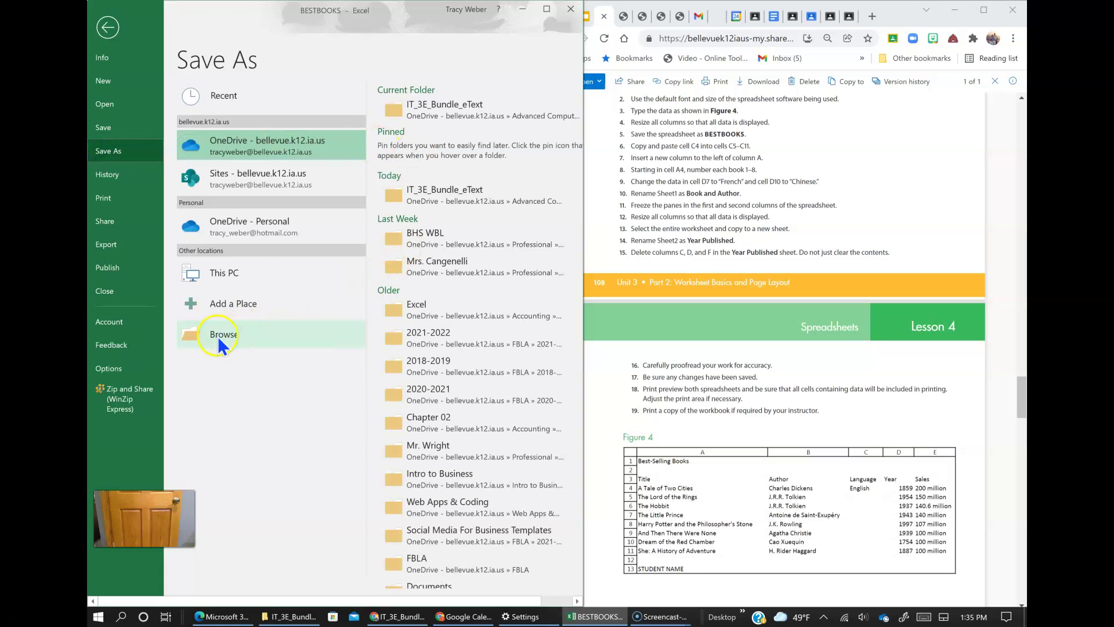
click(457, 106)
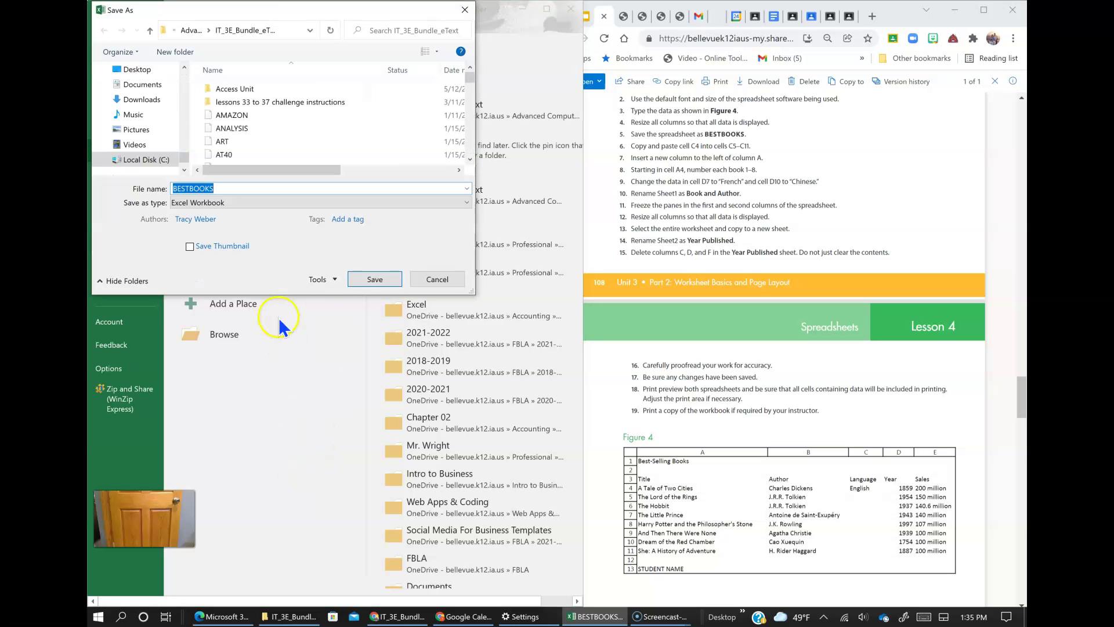
click(376, 278)
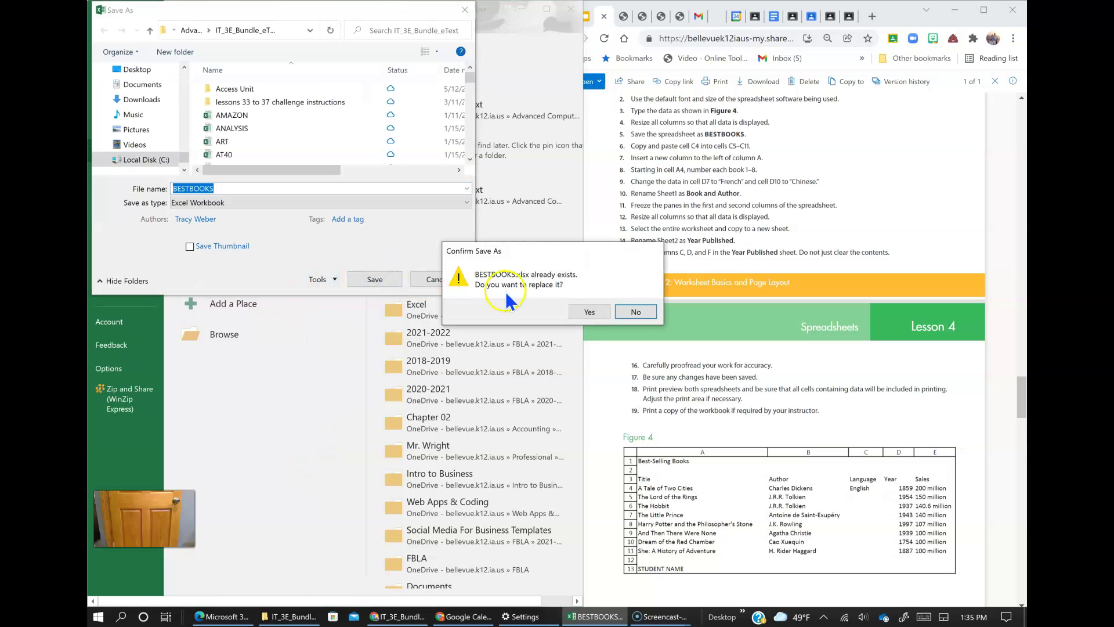
click(636, 312)
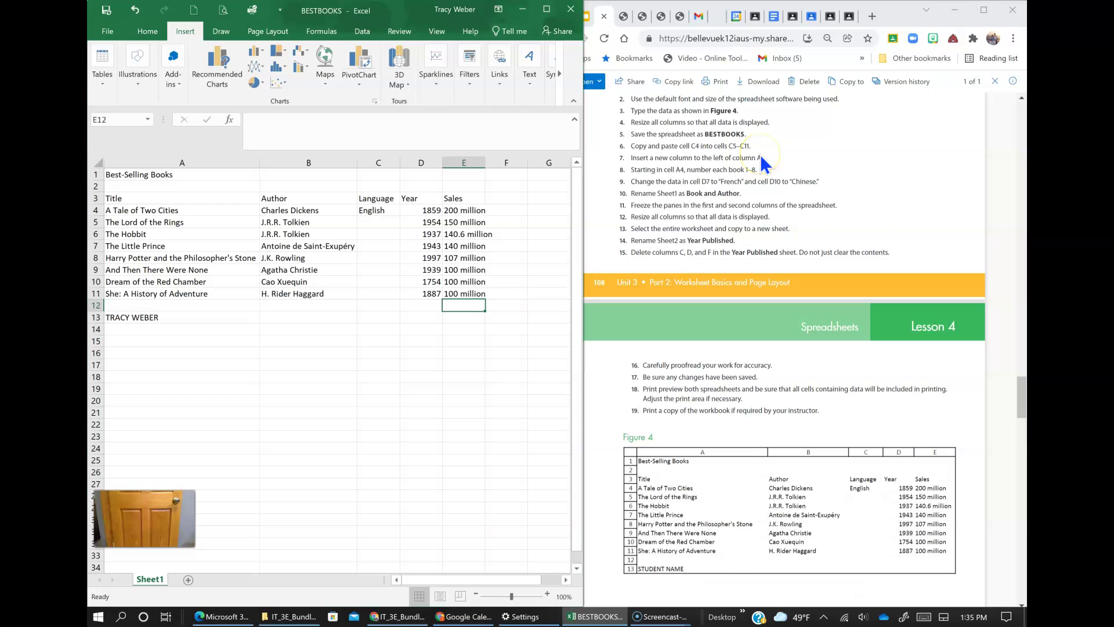
- Copy "English" from C4 into C5:C11, and insert a new column before column A
click(379, 213)
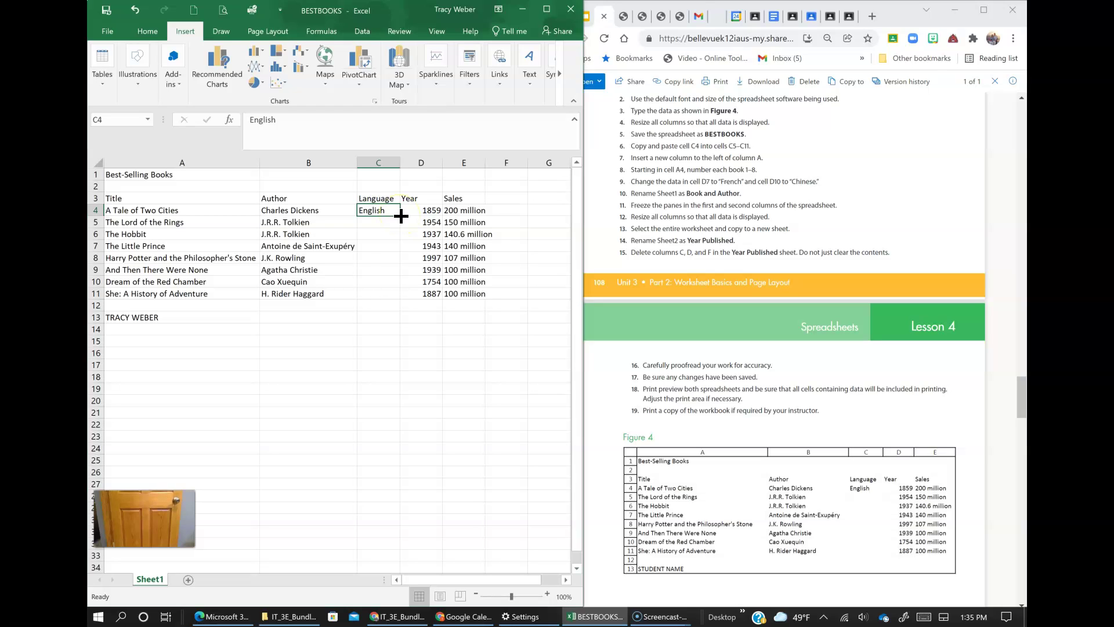
drag(390, 274, 389, 299)
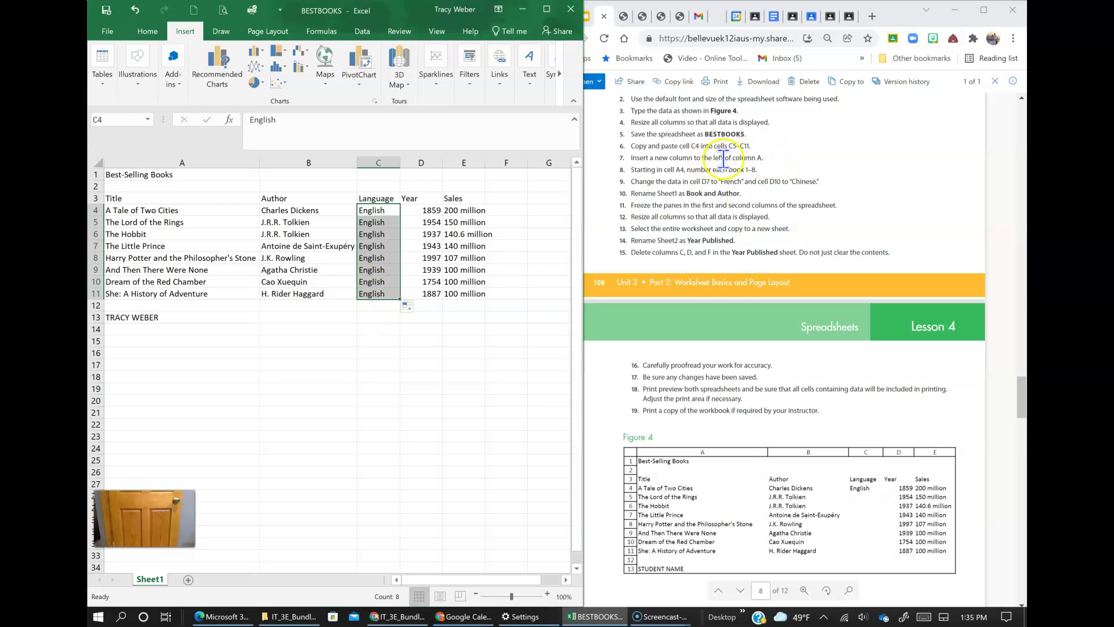
click(181, 161)
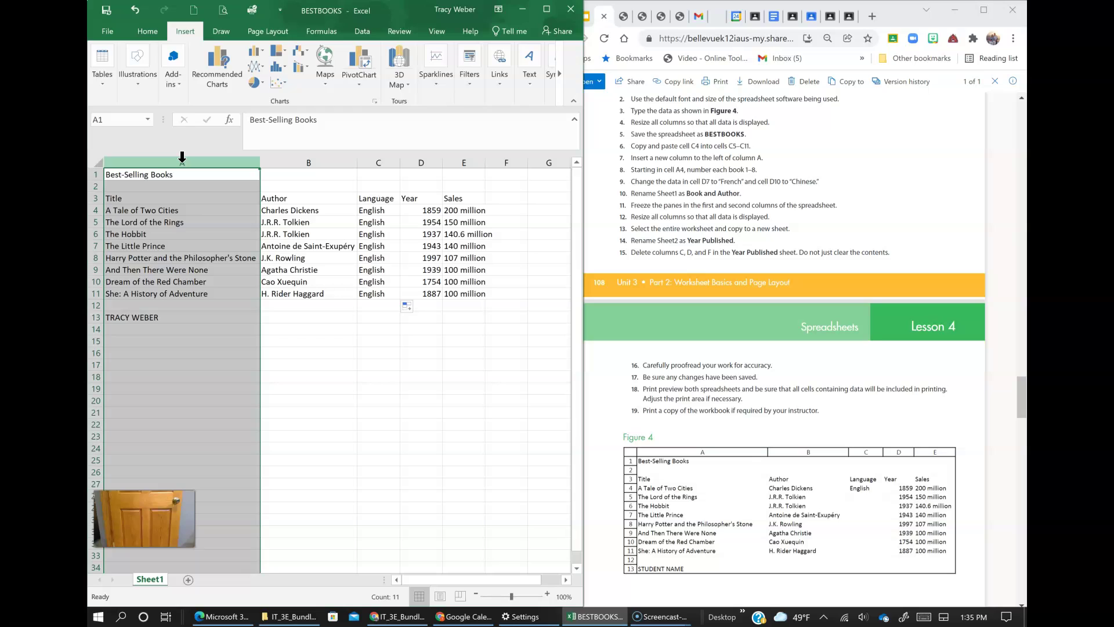
right_click(182, 161)
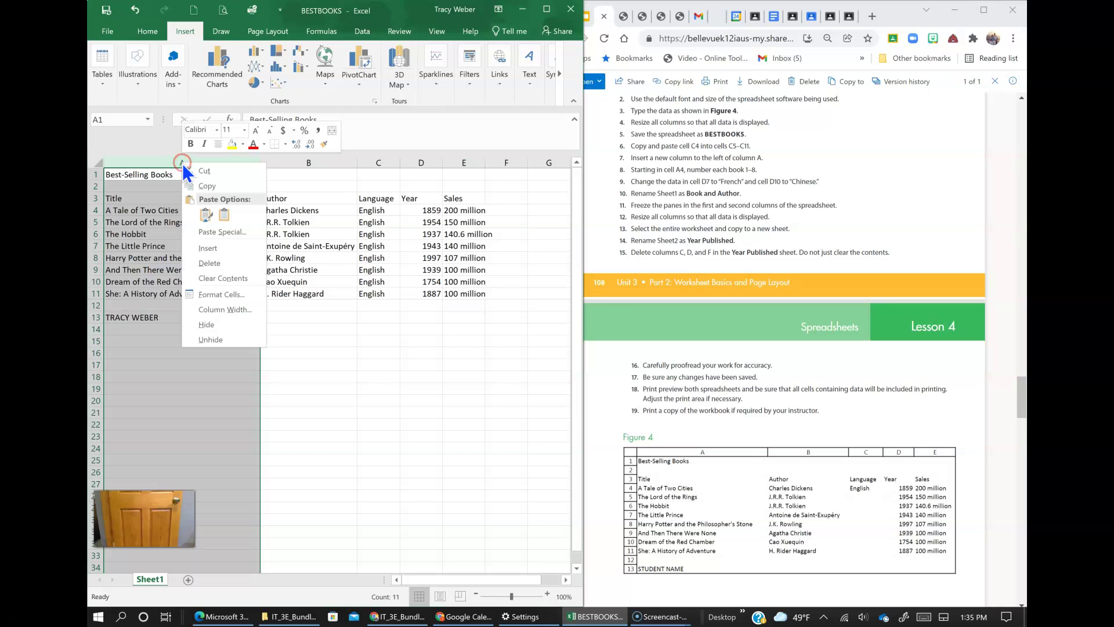
click(208, 247)
click(129, 184)
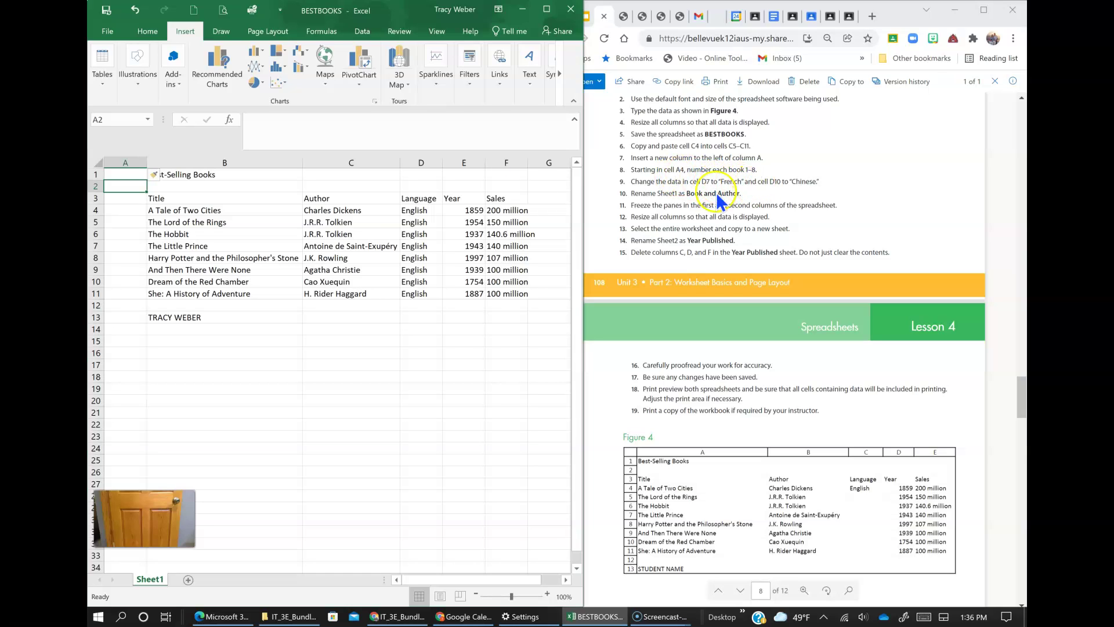
- Enter 1, 2 and 3 in A4:A6 and extend the series through A11 to number the books 1–8
click(122, 213)
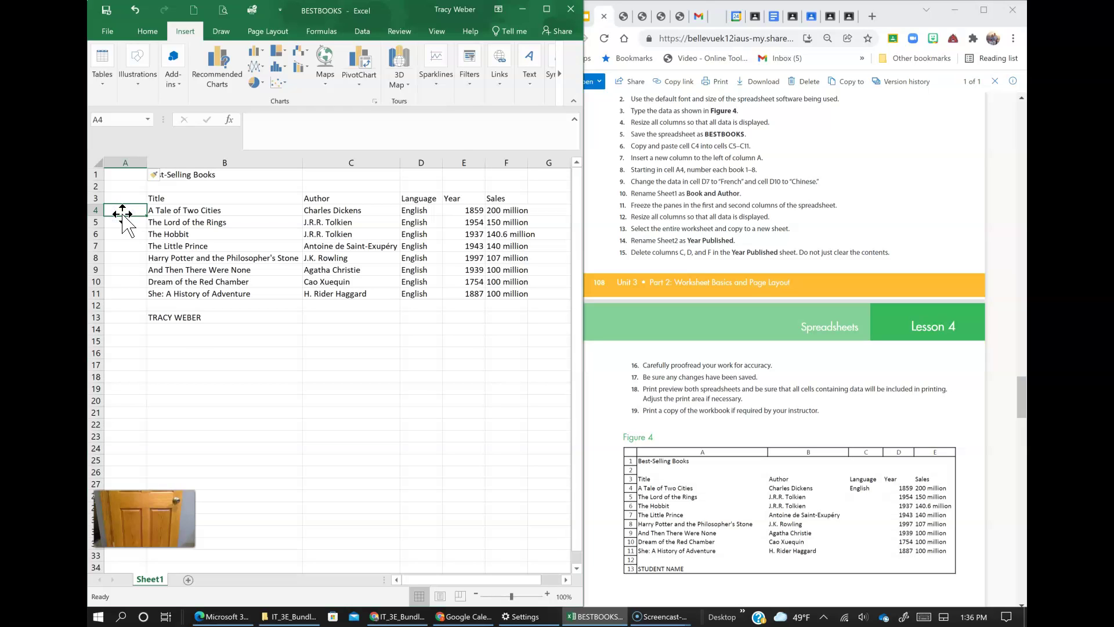
text(1)
key(Return)
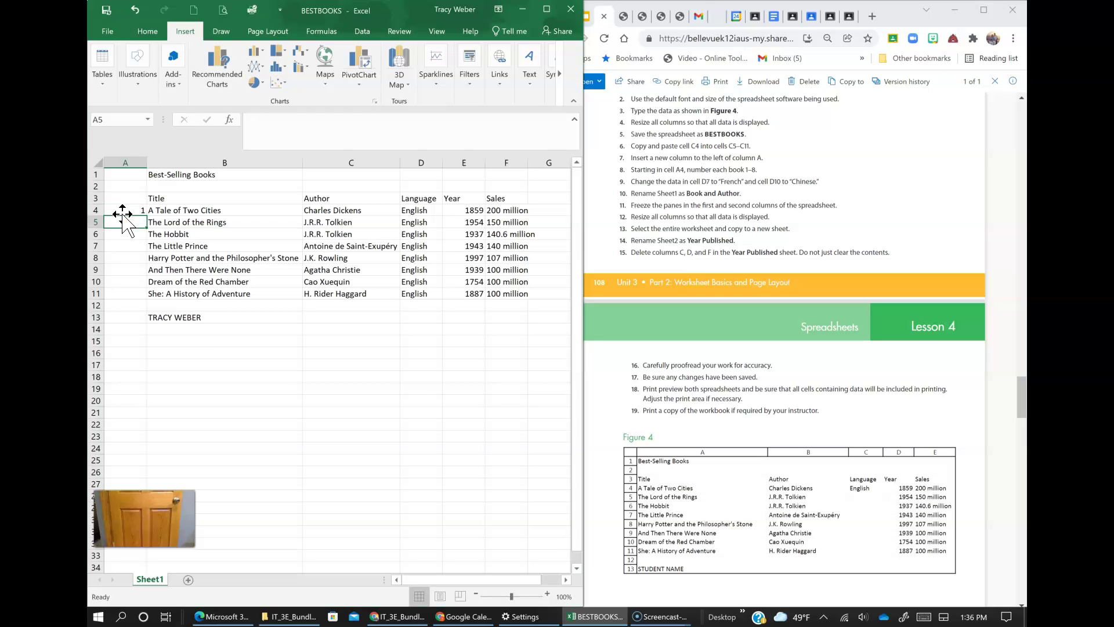
text(2)
key(Return)
text(3)
key(Return)
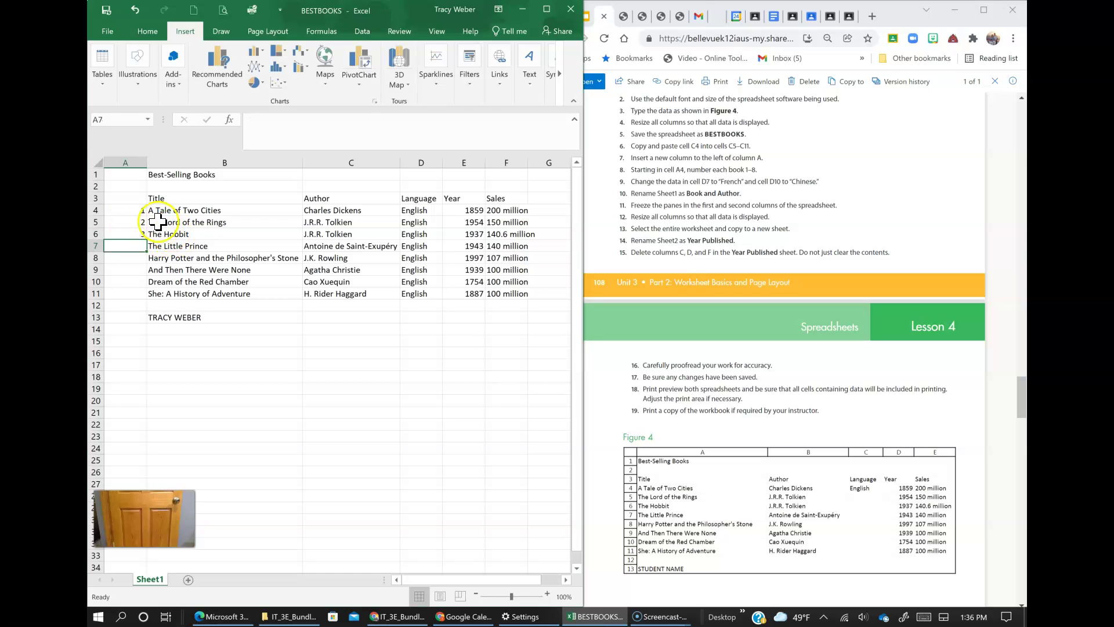
drag(132, 210, 128, 234)
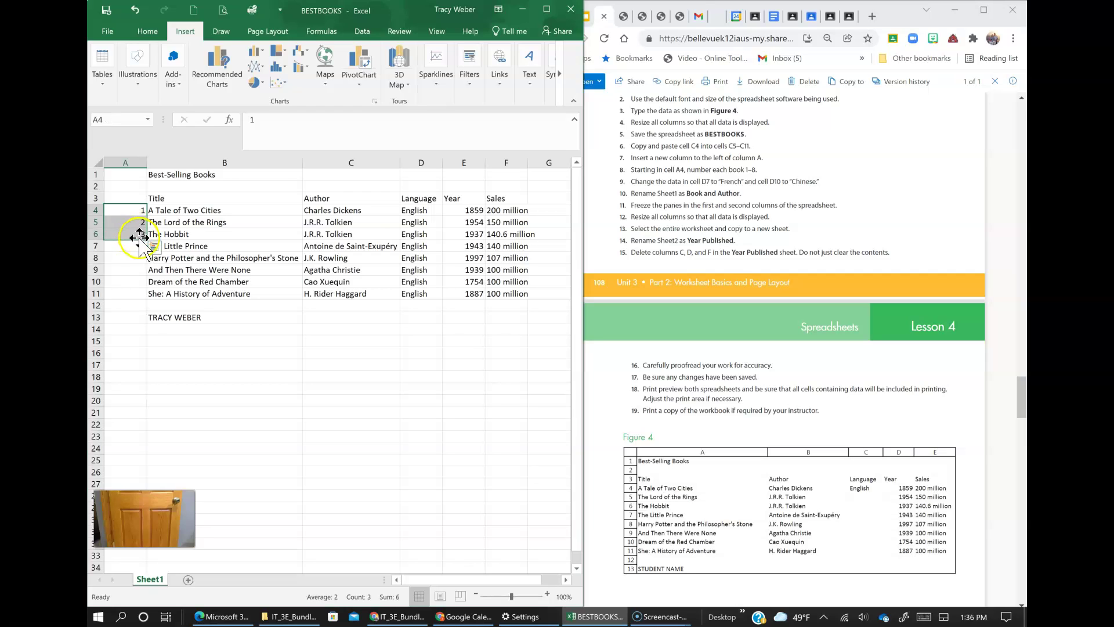
drag(146, 240, 141, 303)
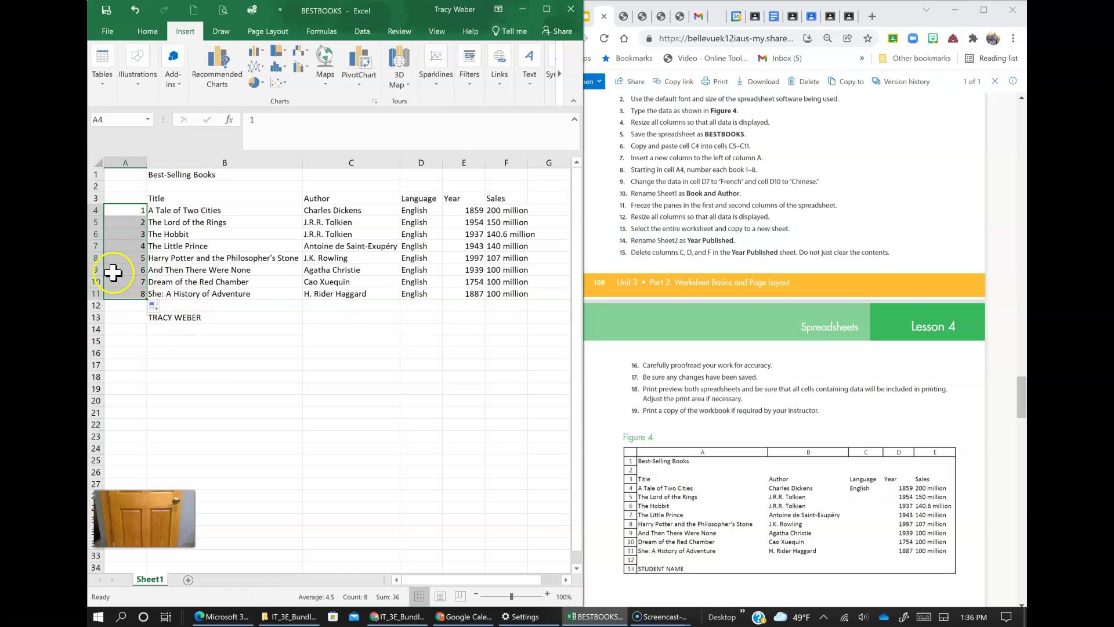
click(114, 271)
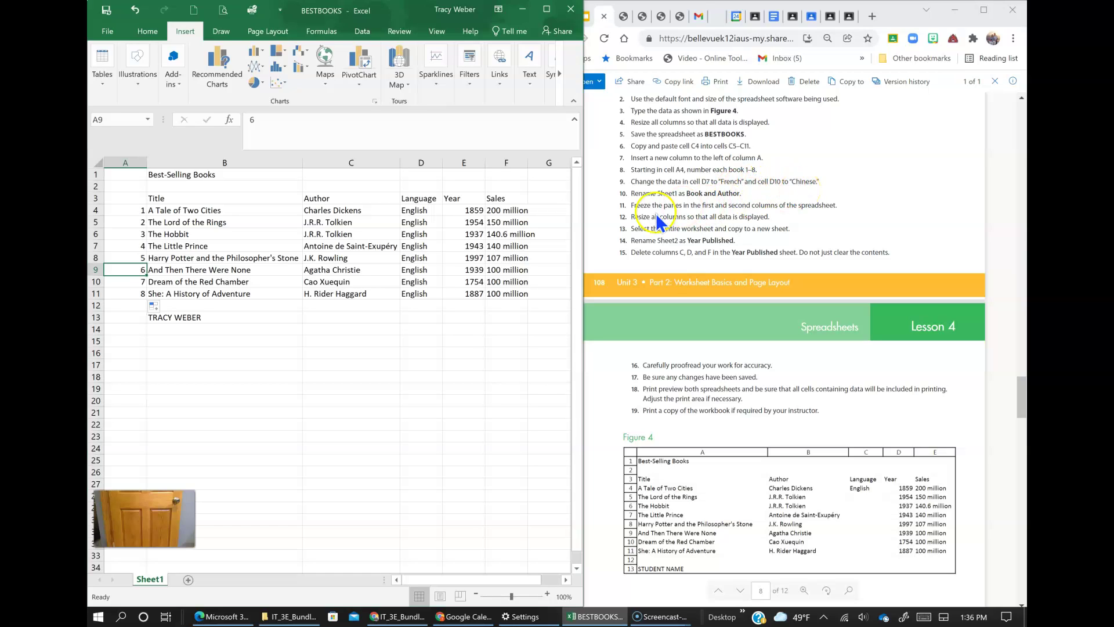
- Change the language in D7 to "French" and in D10 to "Chinese"
click(416, 207)
key(Down)
key(Down)
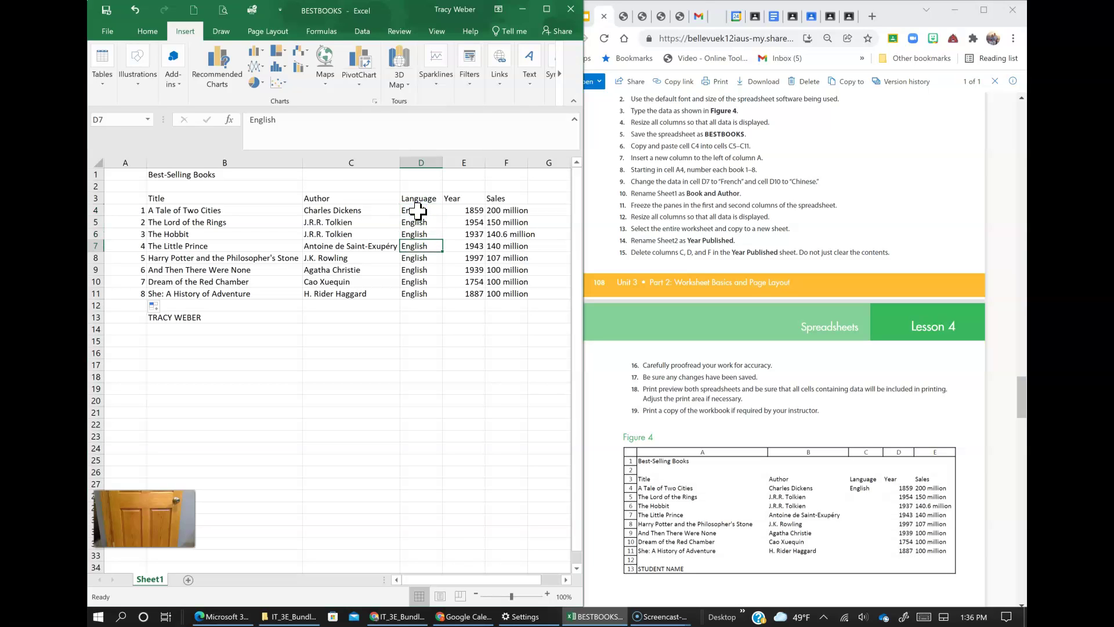
text(French)
key(Return)
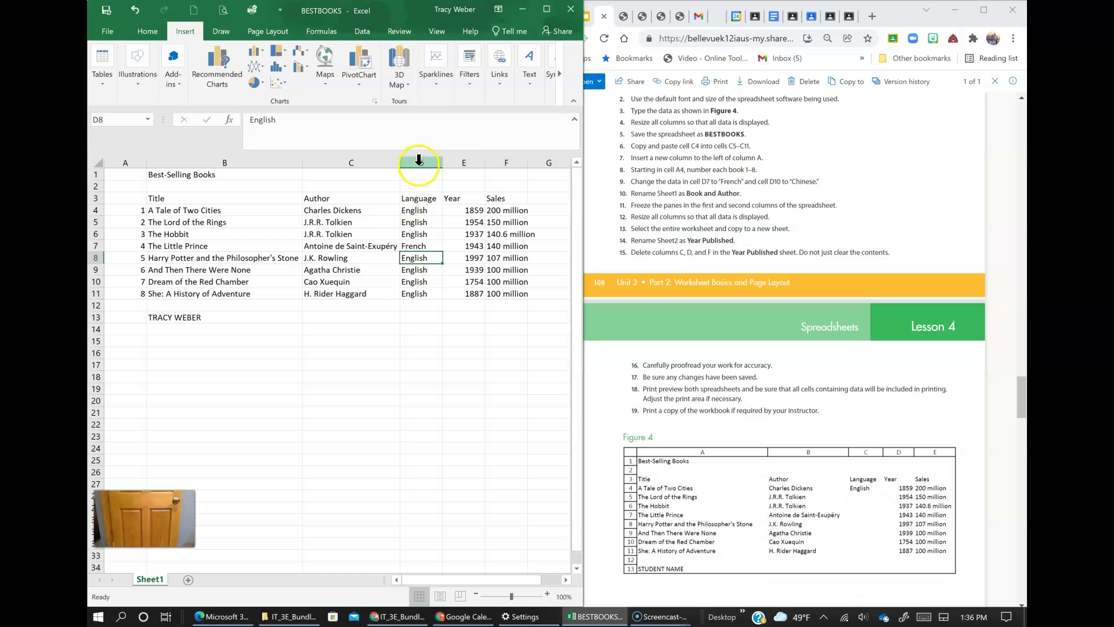
click(417, 283)
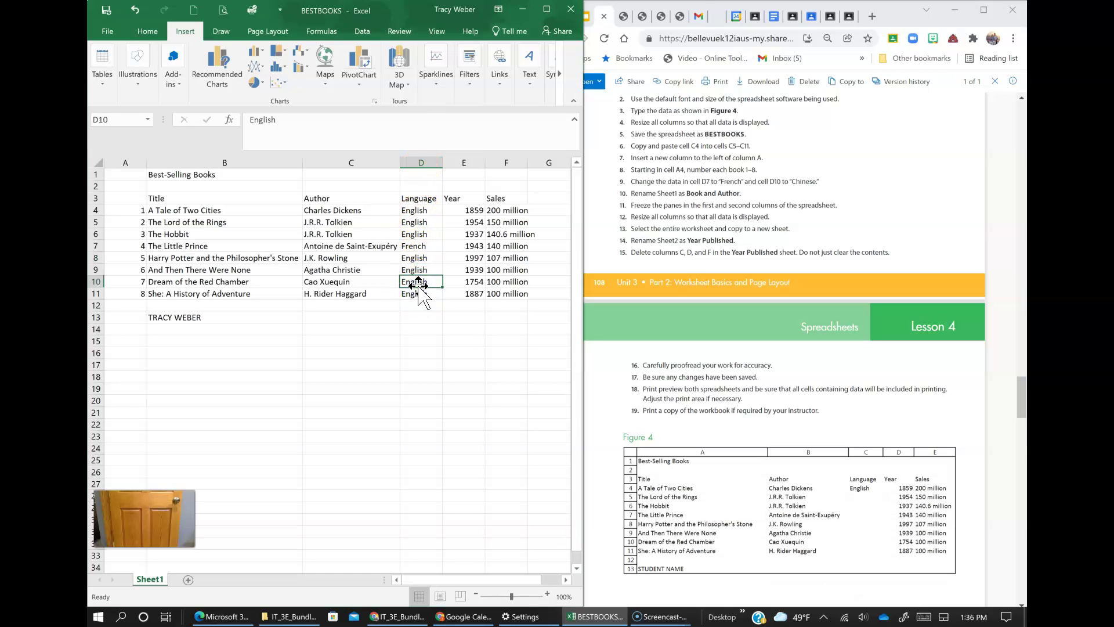
text(Chinese)
key(Return)
- Rename Sheet1 as "Book and Author"
click(665, 204)
click(176, 550)
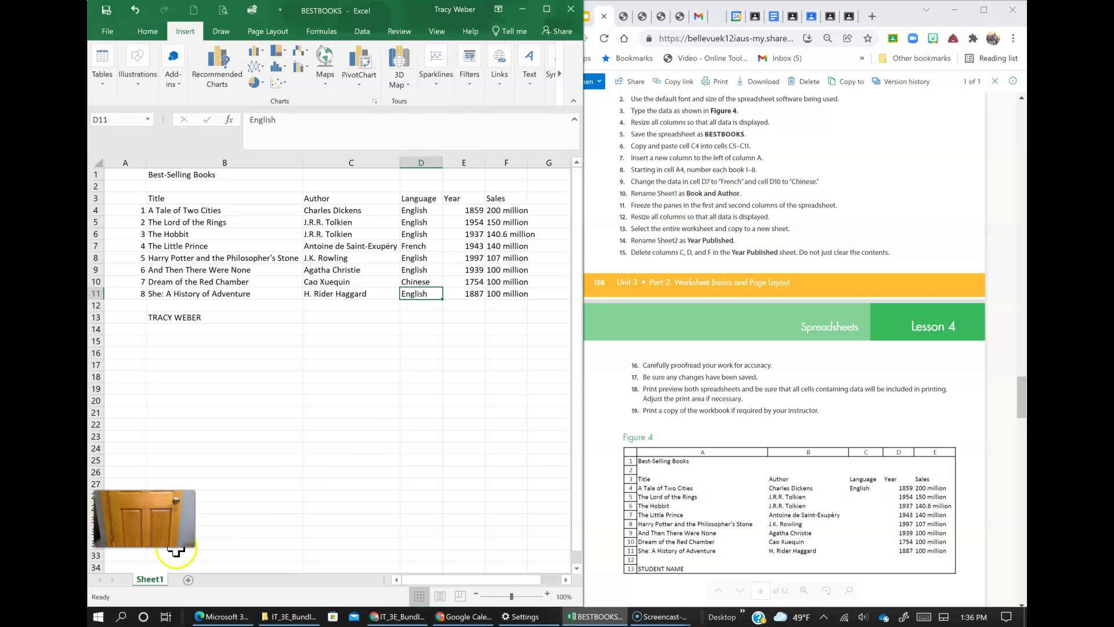
double_click(145, 579)
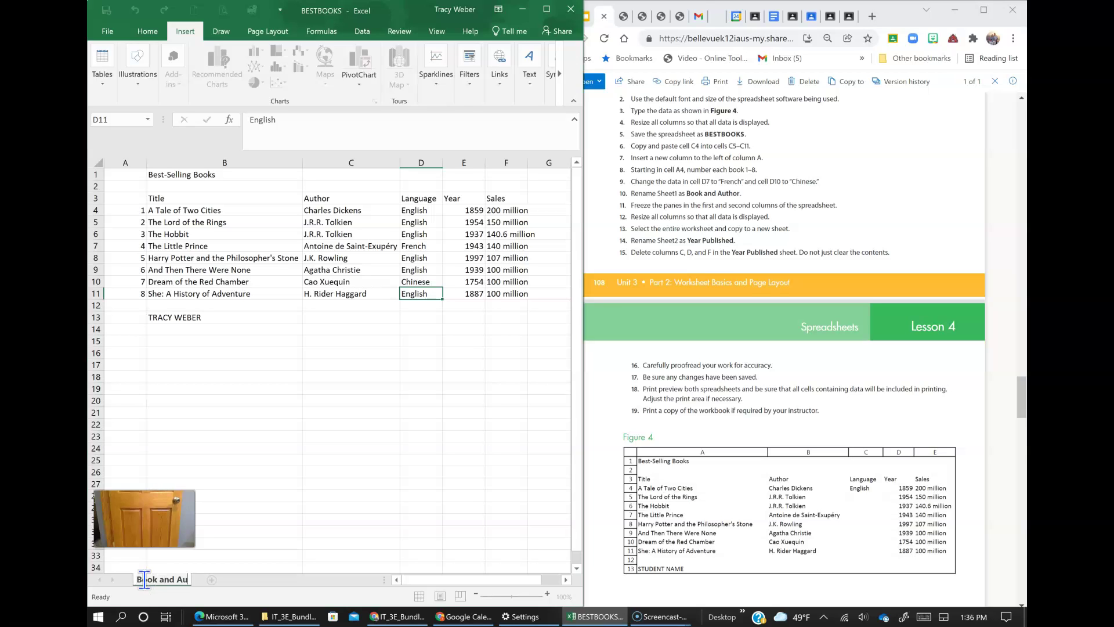
text(Book and Author)
key(Return)
click(688, 311)
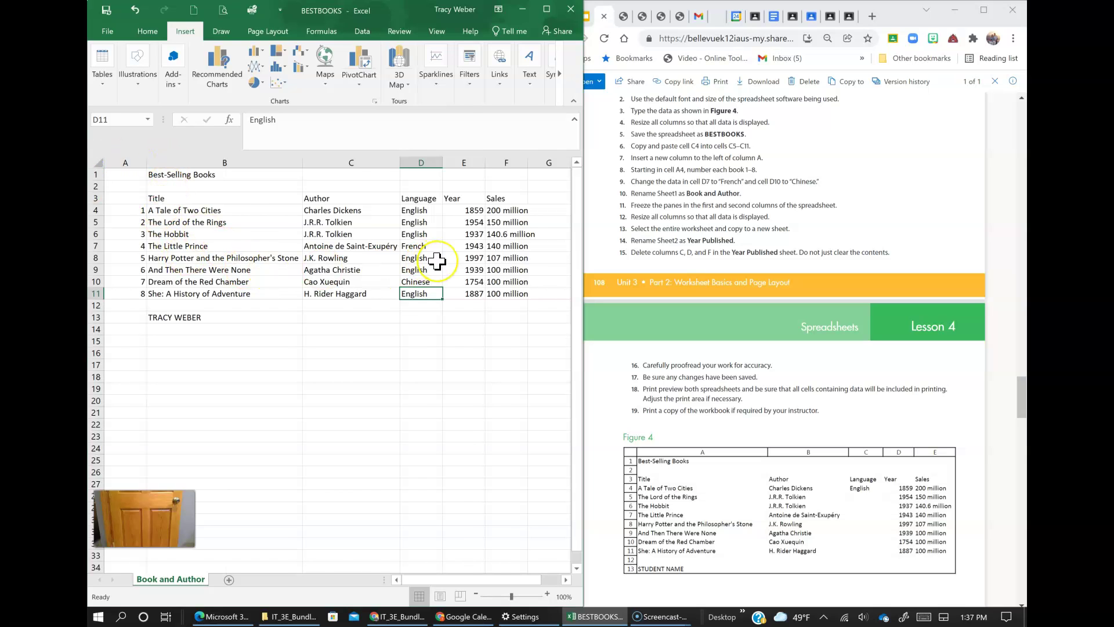
- Select columns A and B and apply Freeze Panes based on that selection
scroll(435, 258, right, 3)
scroll(436, 261, left, 3)
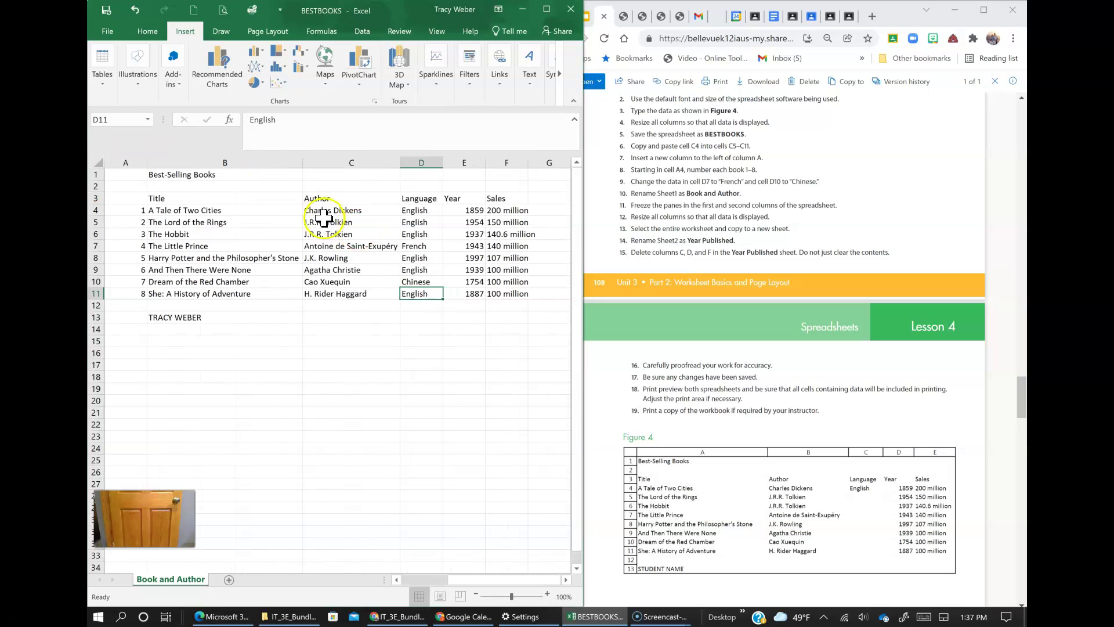
drag(125, 163, 167, 163)
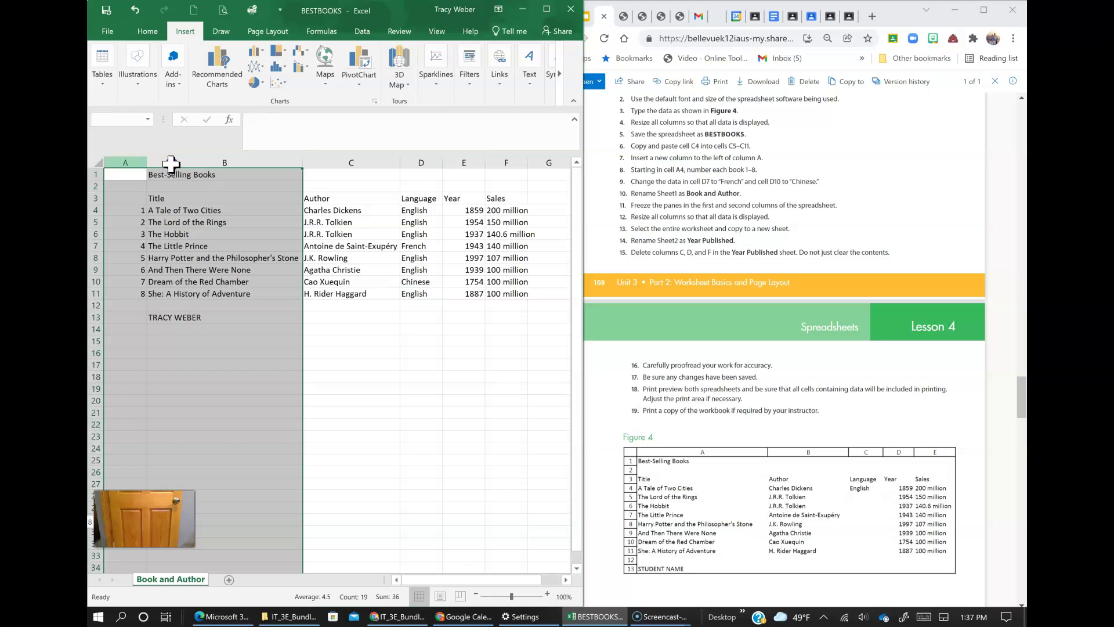
click(441, 28)
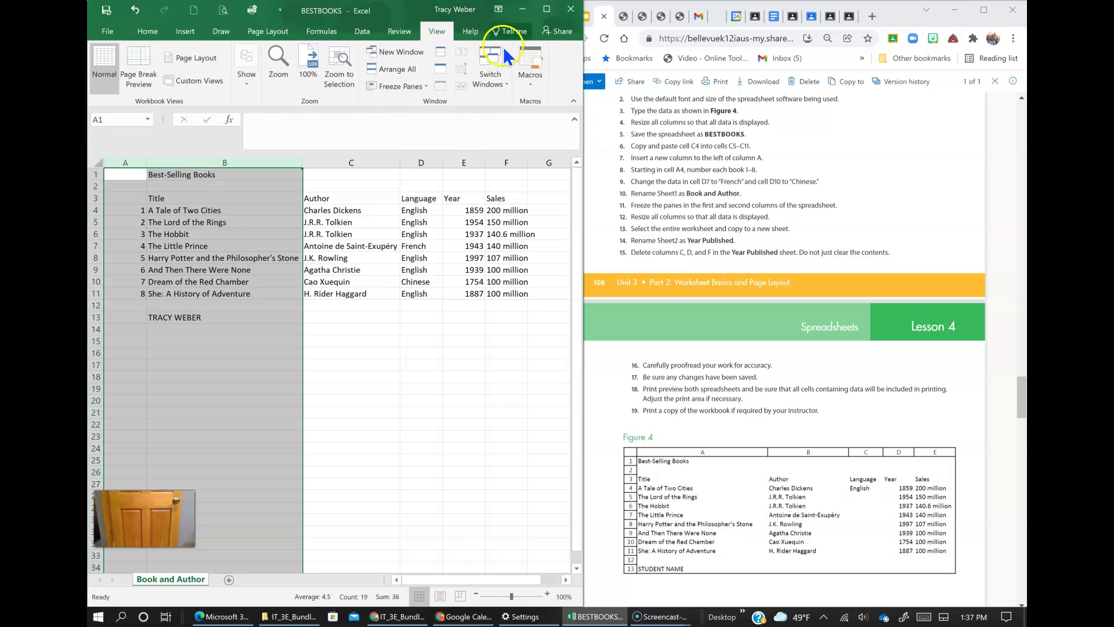
click(427, 85)
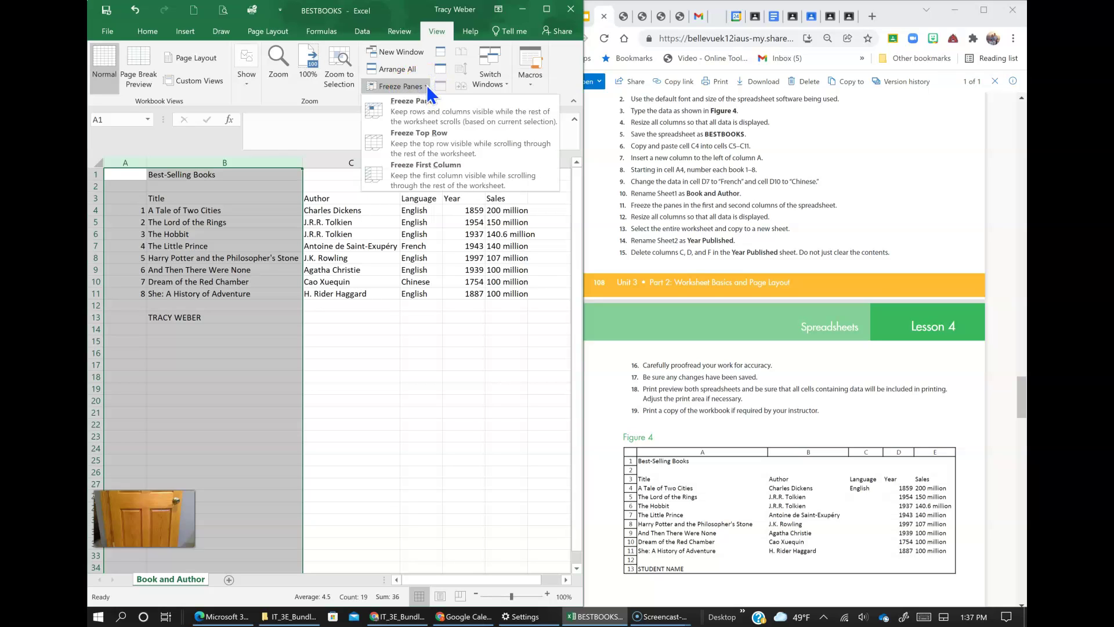
click(404, 124)
click(441, 106)
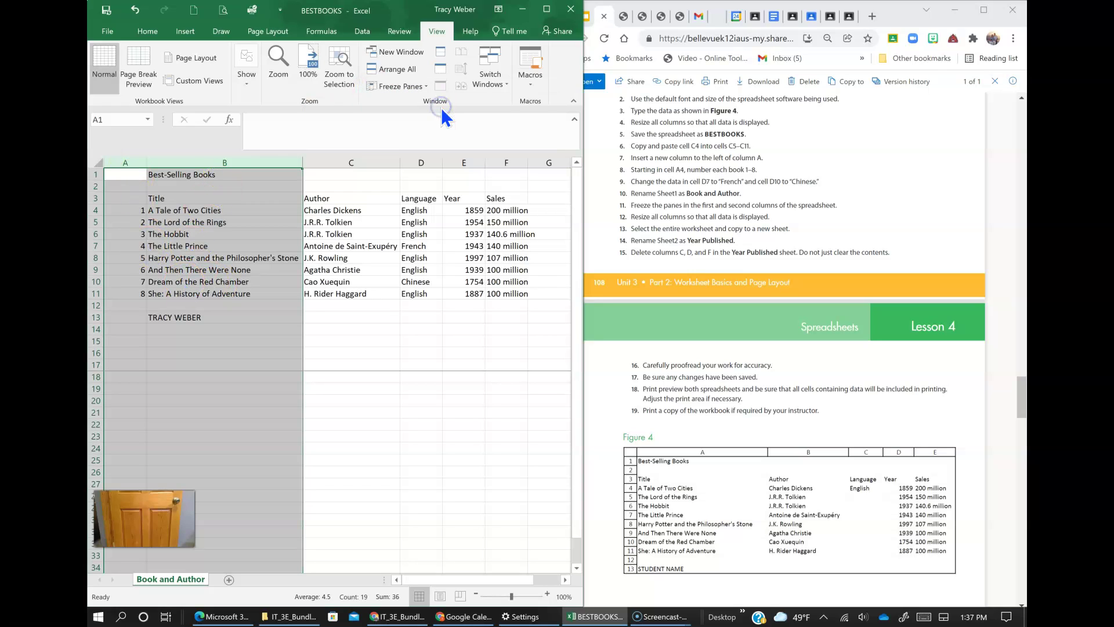
- Check the frozen first two columns by moving across row 8 past the data and back to column A
click(384, 263)
key(Right)
key(Right)
key(Right)
key(Right)
key(Right)
key(Right)
key(Right)
key(Right)
key(Right)
key(Right)
key(Right)
key(Right)
key(Left)
key(Left)
key(Left)
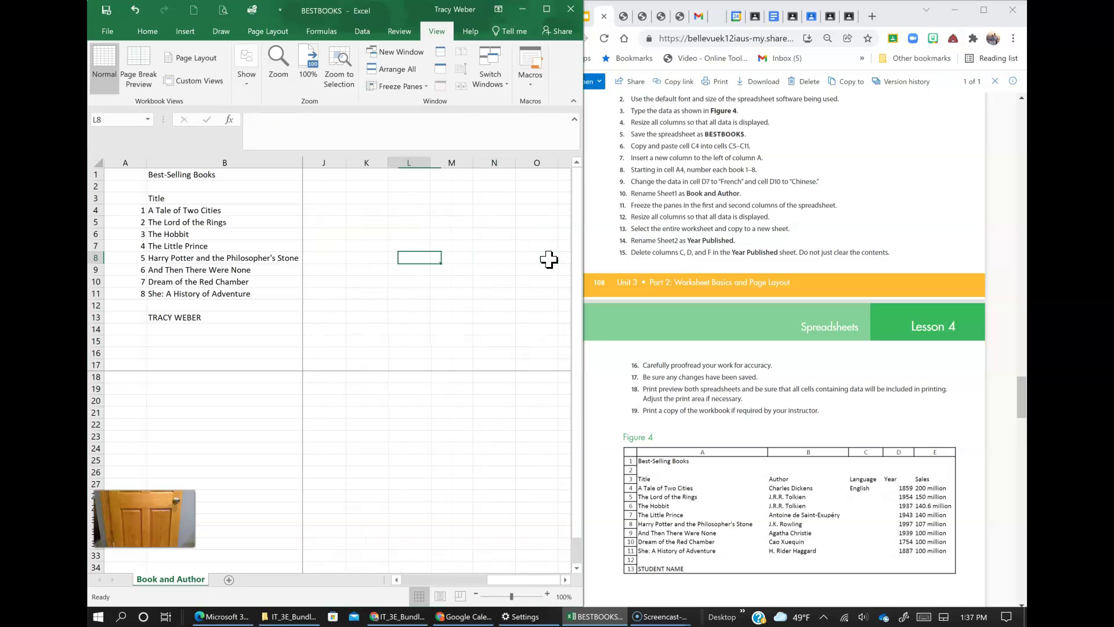
key(Left)
key(Left)
key(Left)
key(Left)
key(Left)
key(Left)
key(Left)
key(Left)
key(Left)
key(Left)
key(Left)
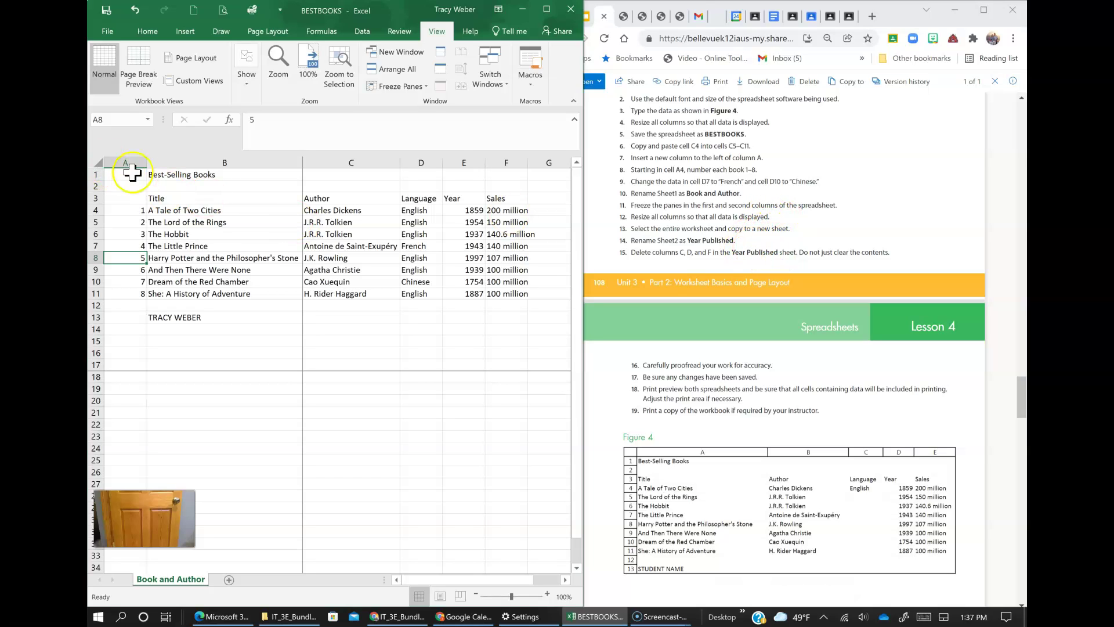
- AutoFit the width of all columns in the Book and Author sheet so that all data is displayed
click(97, 163)
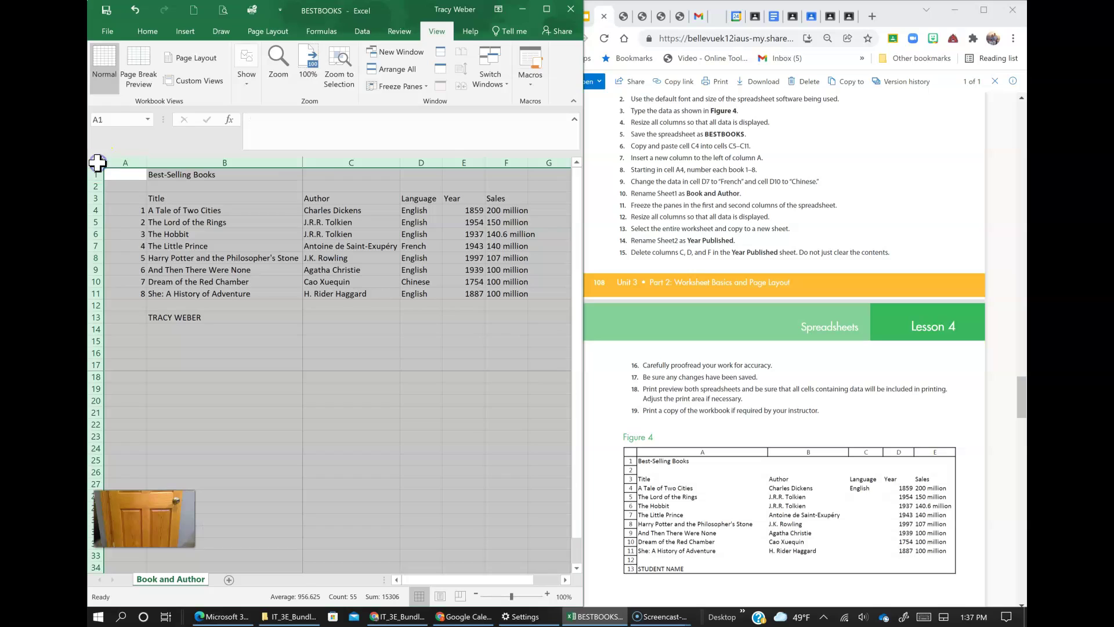
double_click(301, 164)
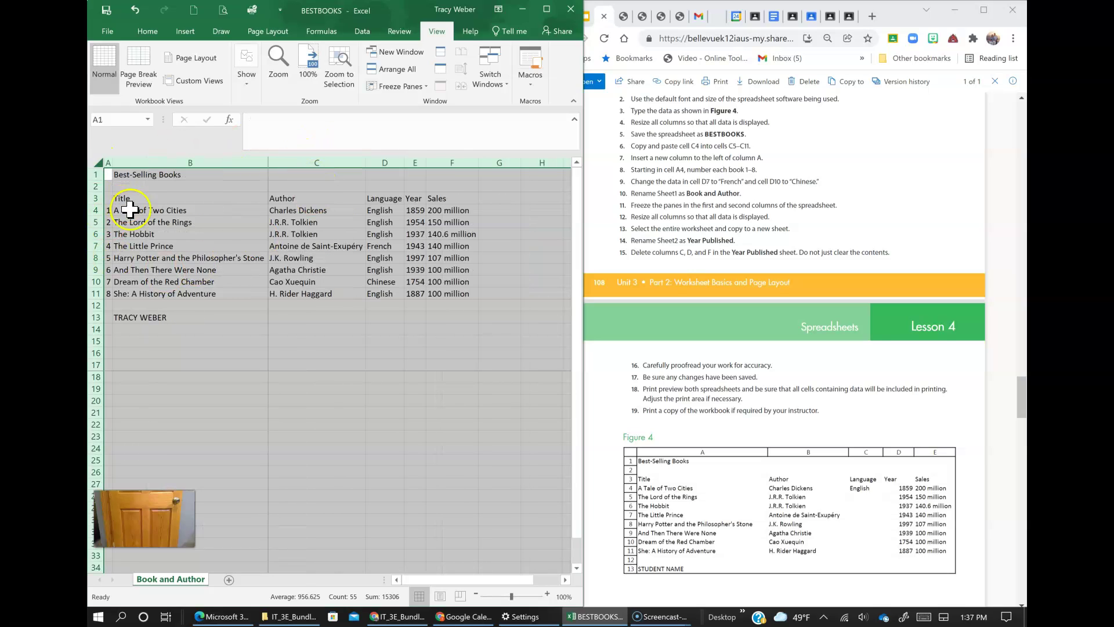
click(305, 364)
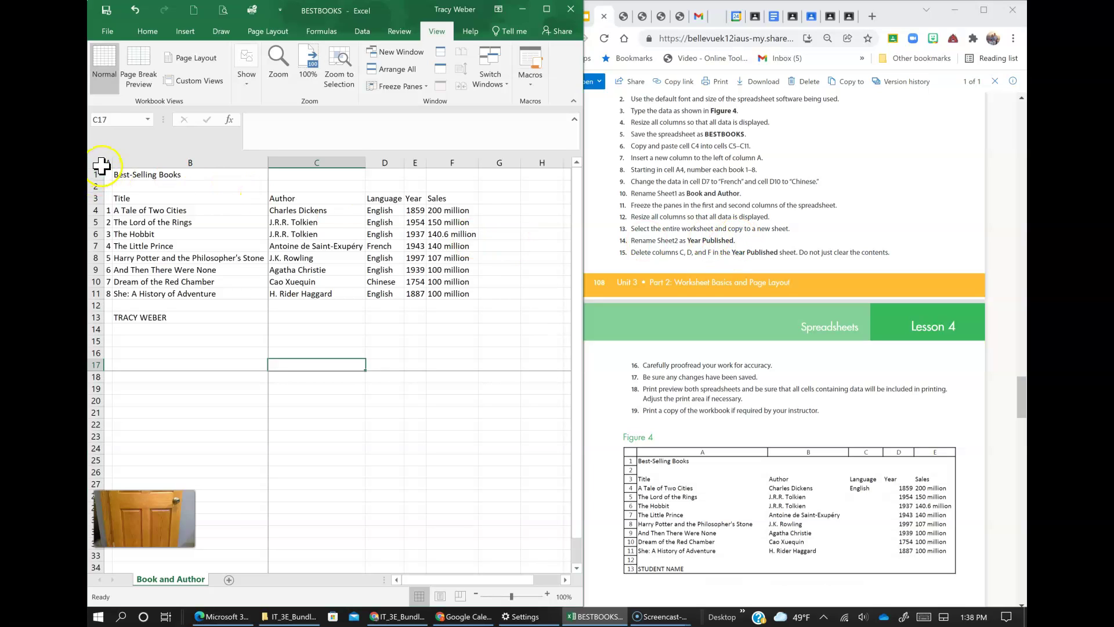
- Copy the entire Book and Author worksheet and paste it into a newly added sheet
click(98, 164)
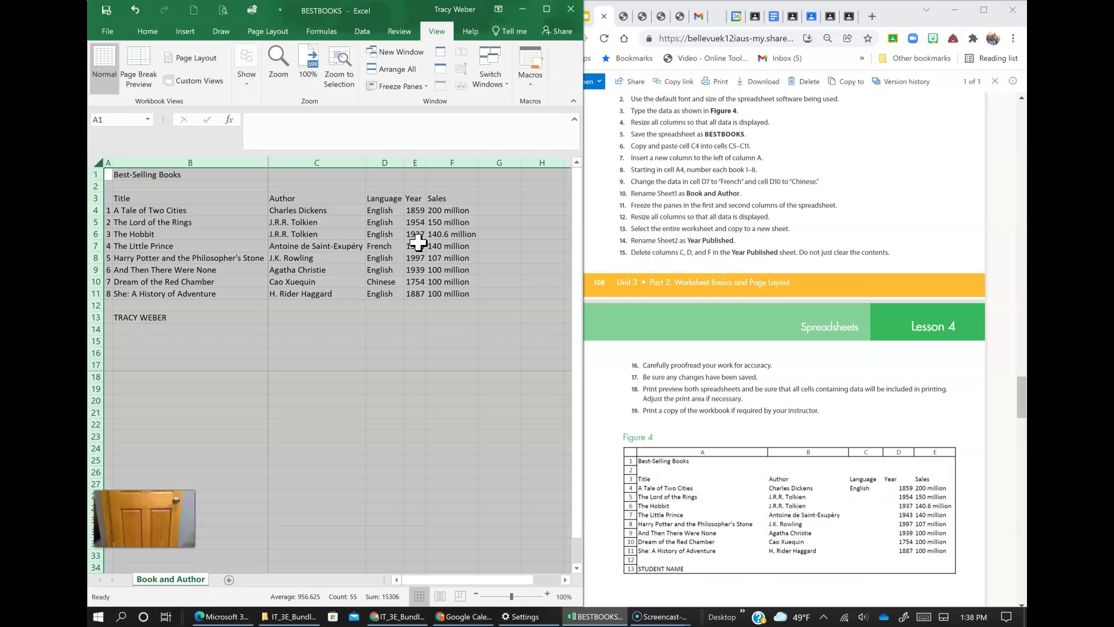
key(ctrl+c)
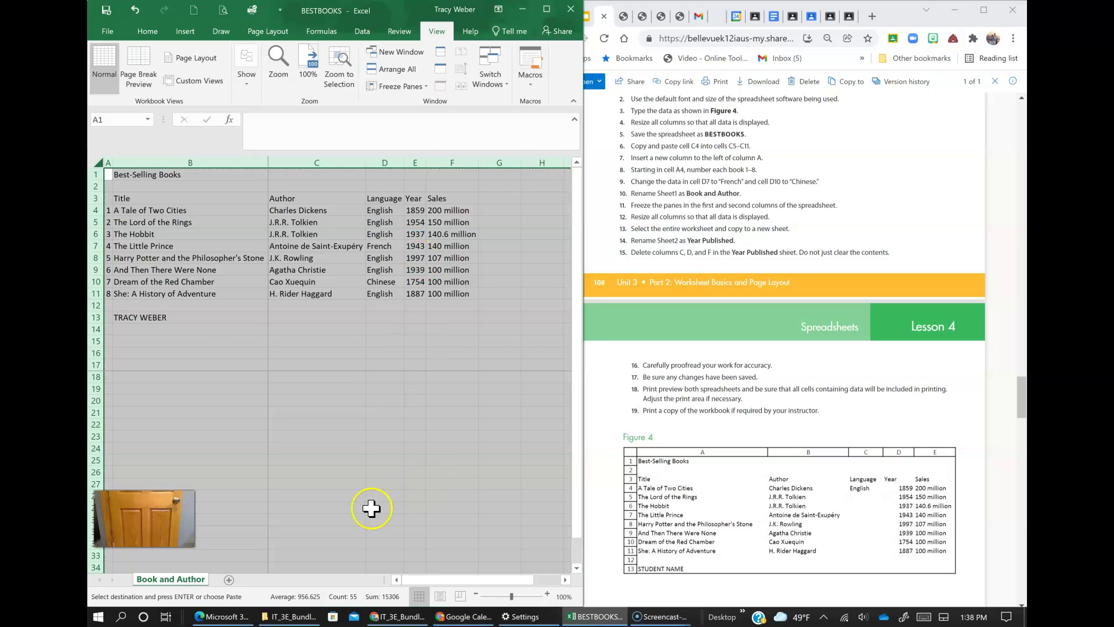
click(230, 579)
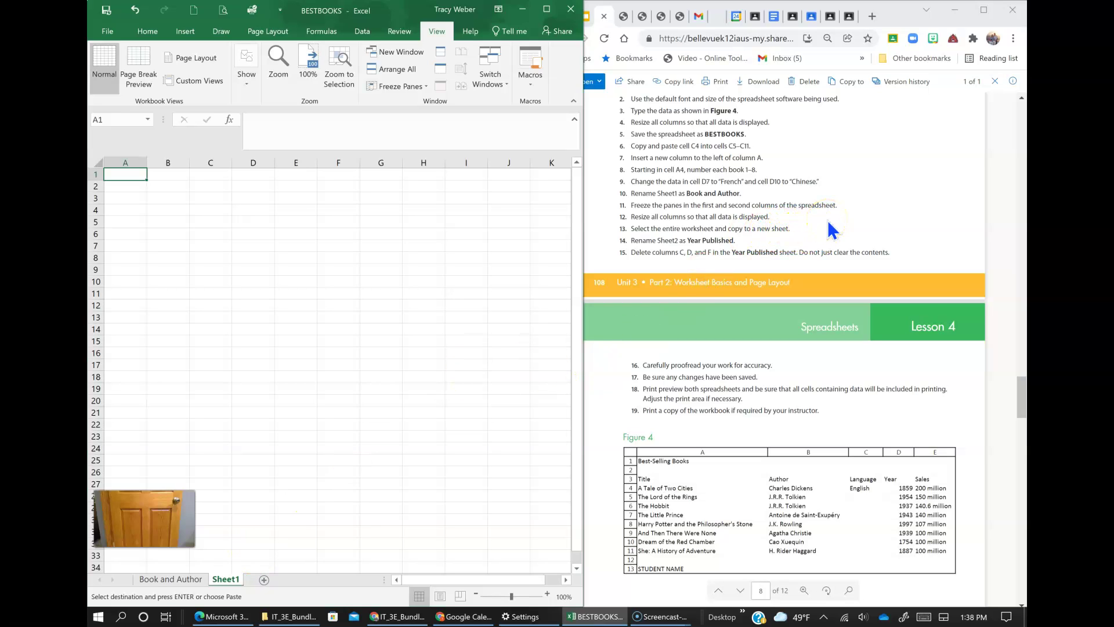
key(ctrl+a)
key(ctrl+v)
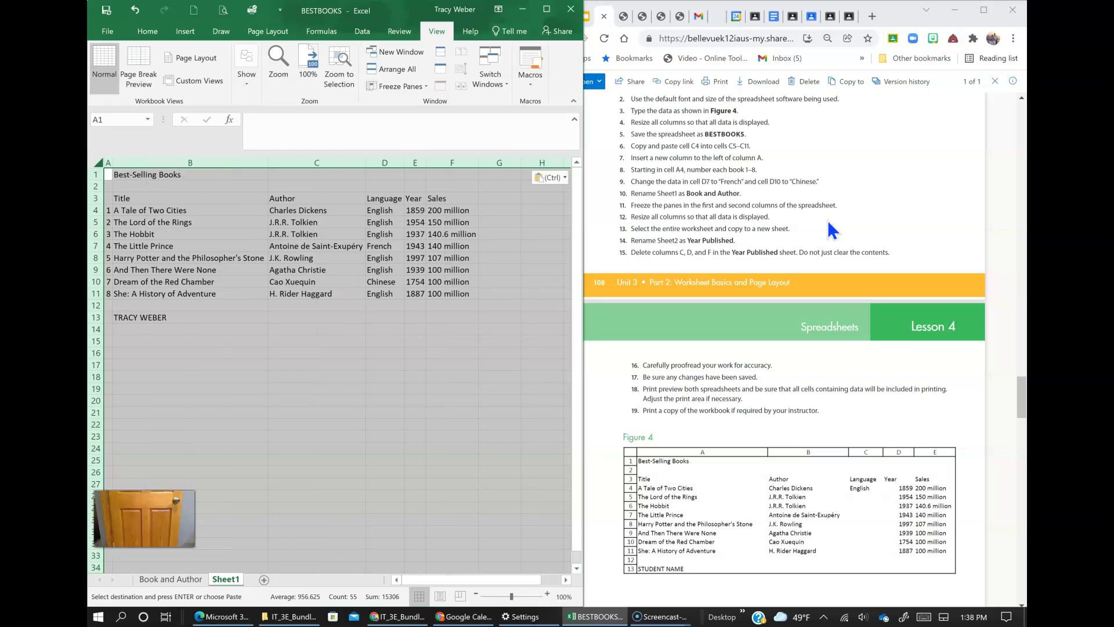
- Deselect the pasted data and rename the new sheet as "Year Published"
click(425, 283)
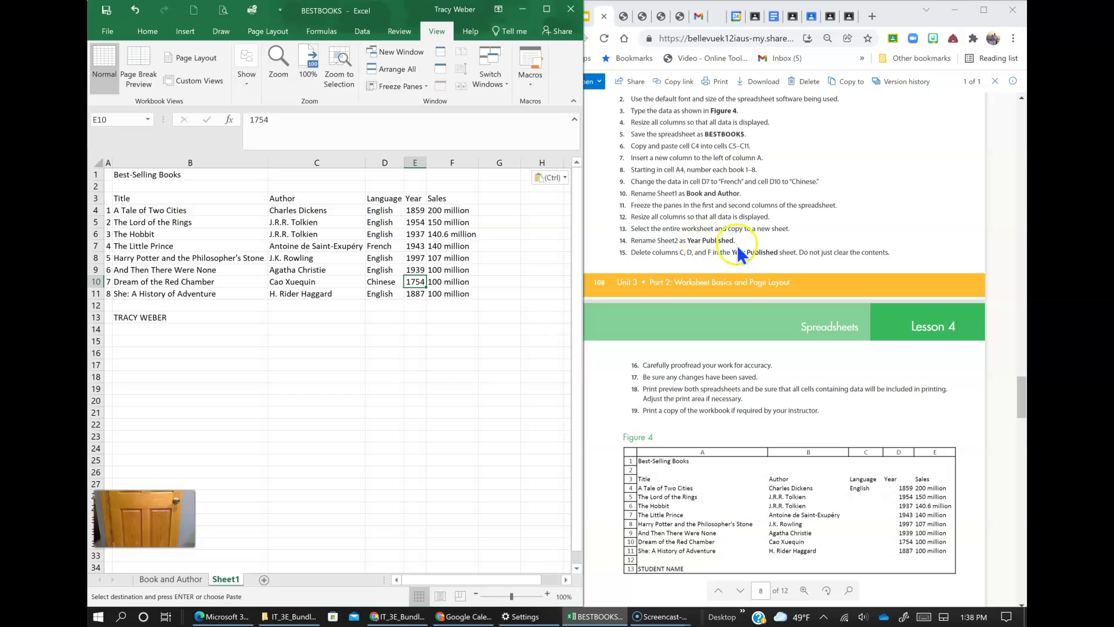
double_click(225, 578)
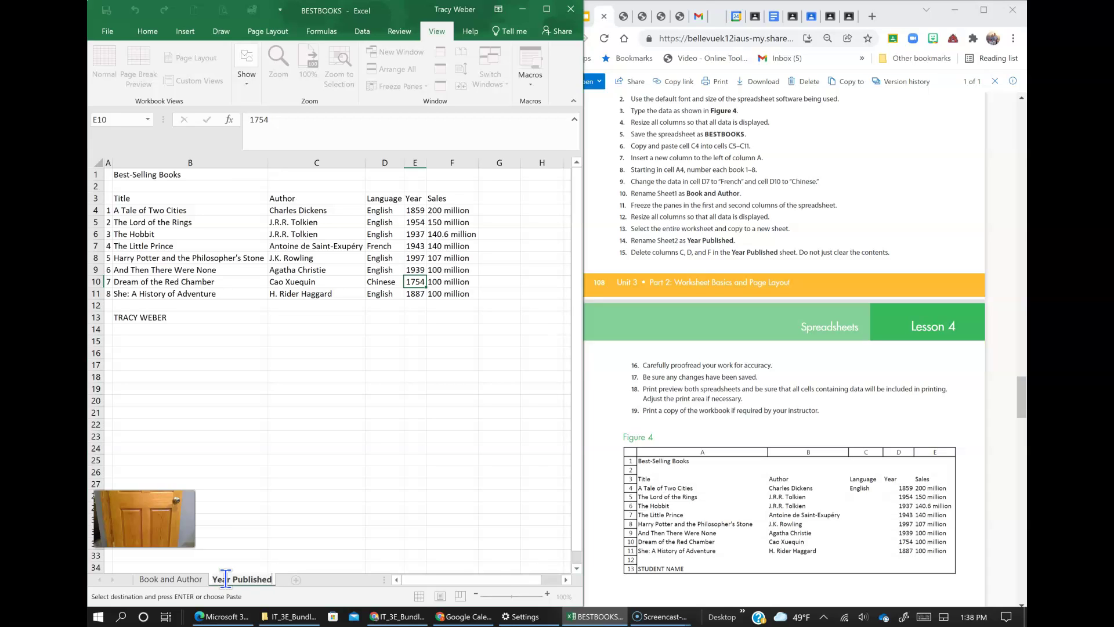
key(Return)
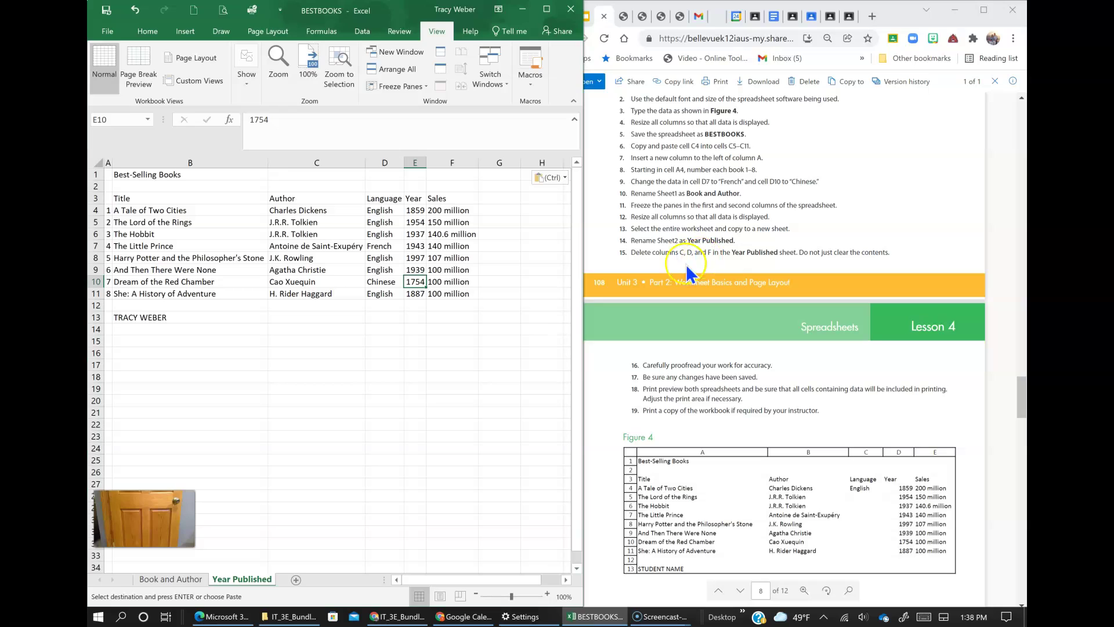
- Delete columns C, D and F (Author, Language and Sales) from the Year Published sheet
click(312, 161)
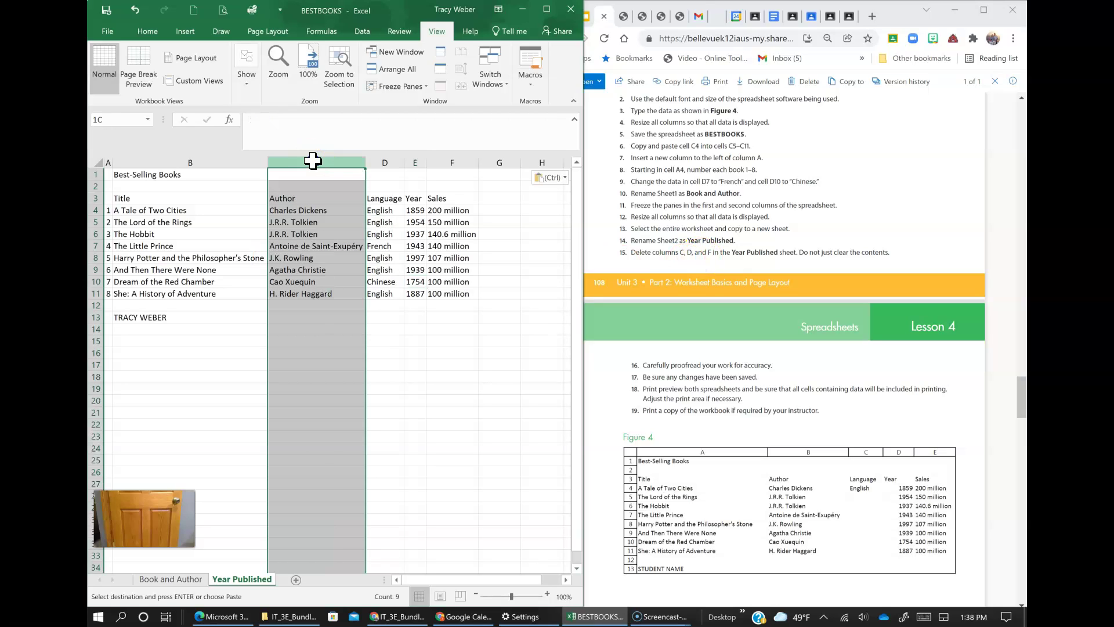
drag(369, 159, 375, 157)
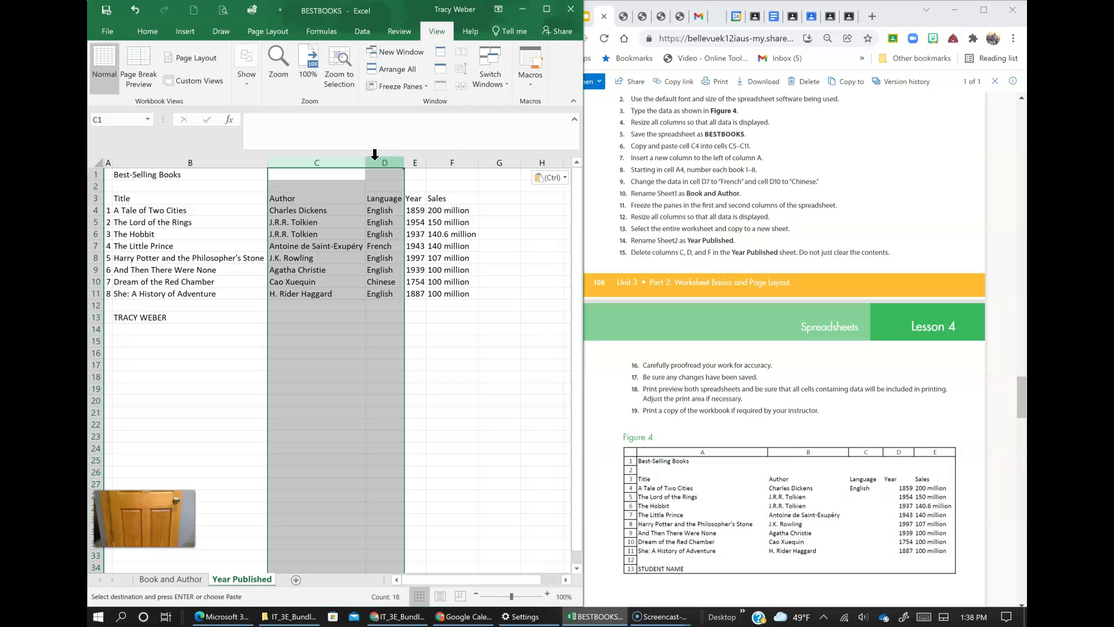
ctrl+click(446, 153)
ctrl+click(450, 155)
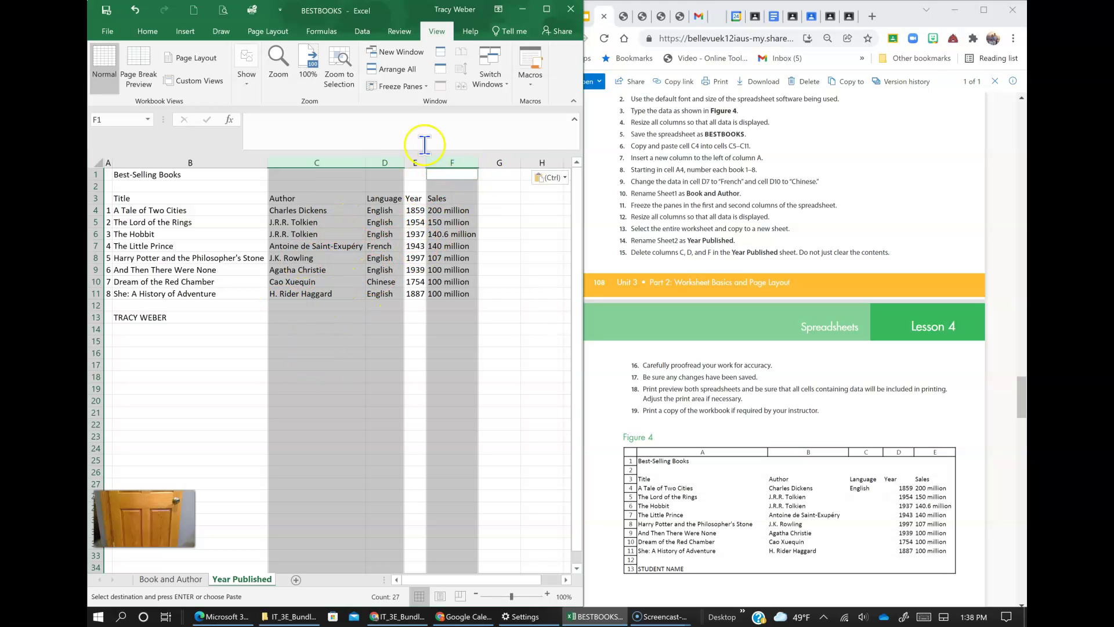
right_click(340, 329)
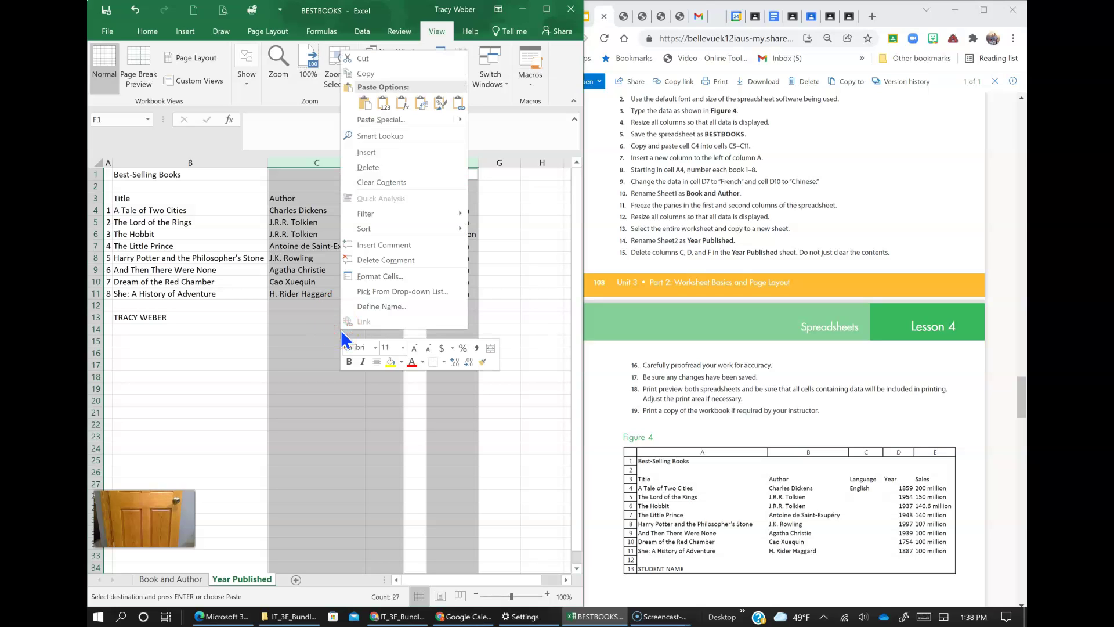
click(411, 167)
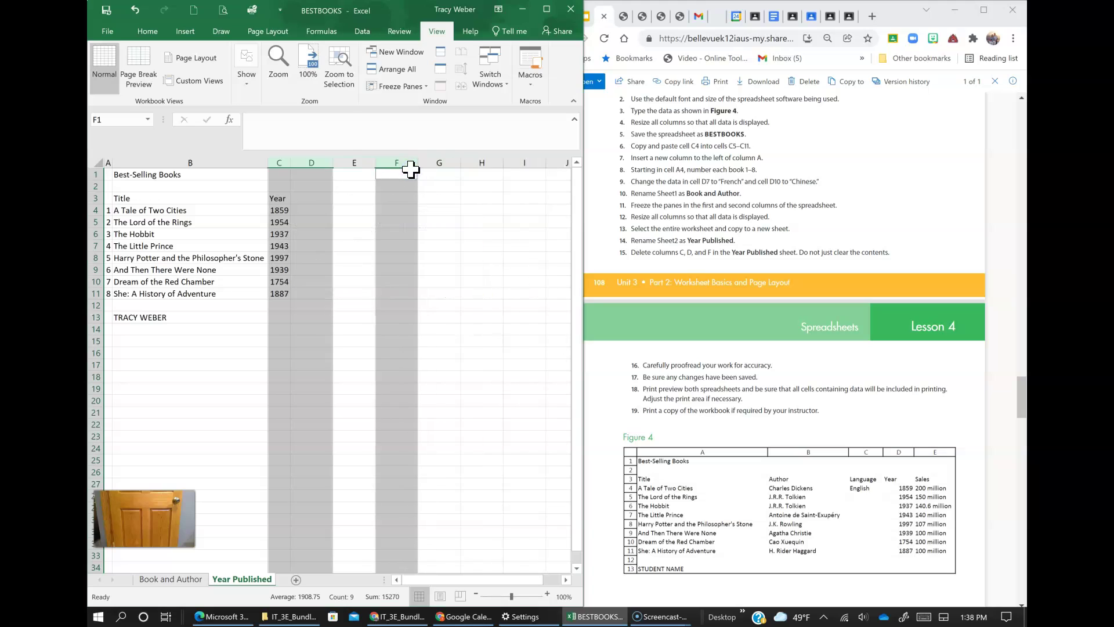
click(361, 209)
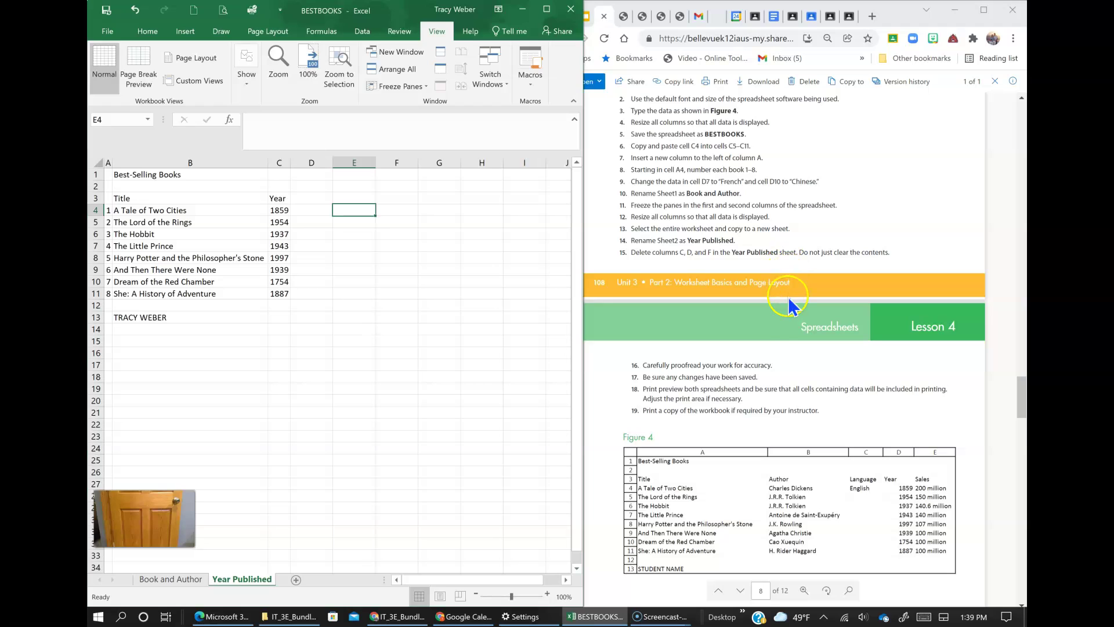
- Undo the column deletion and clear only the contents of columns C, D and F instead
scroll(783, 323, down, 1)
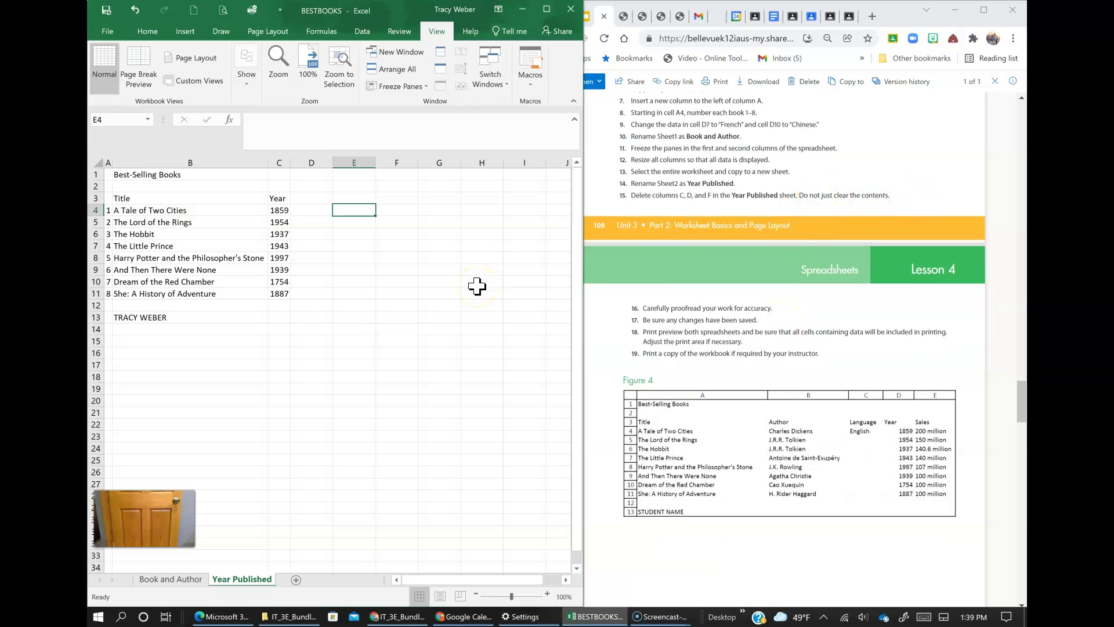
key(ctrl+z)
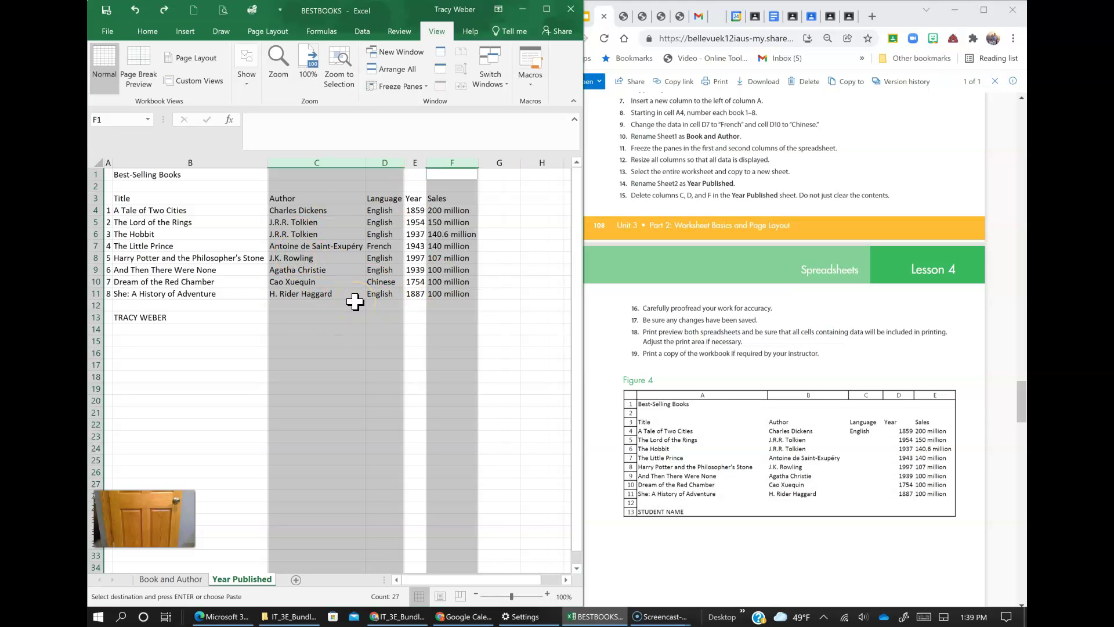
key(Delete)
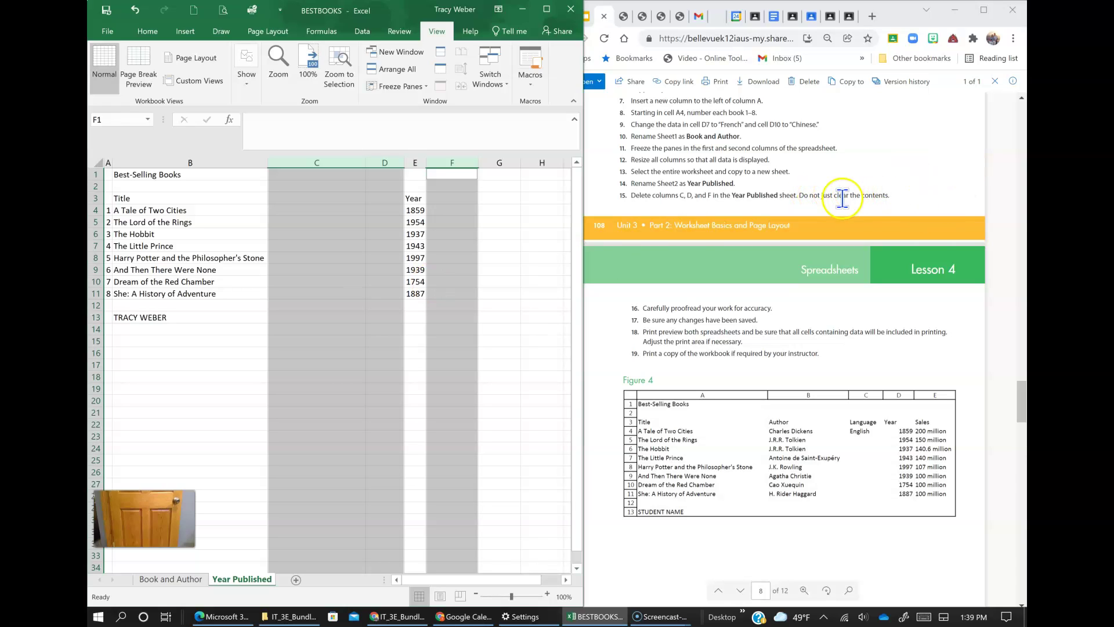
- Undo the clearing of the contents and delete columns C, D and F entirely
key(ctrl+z)
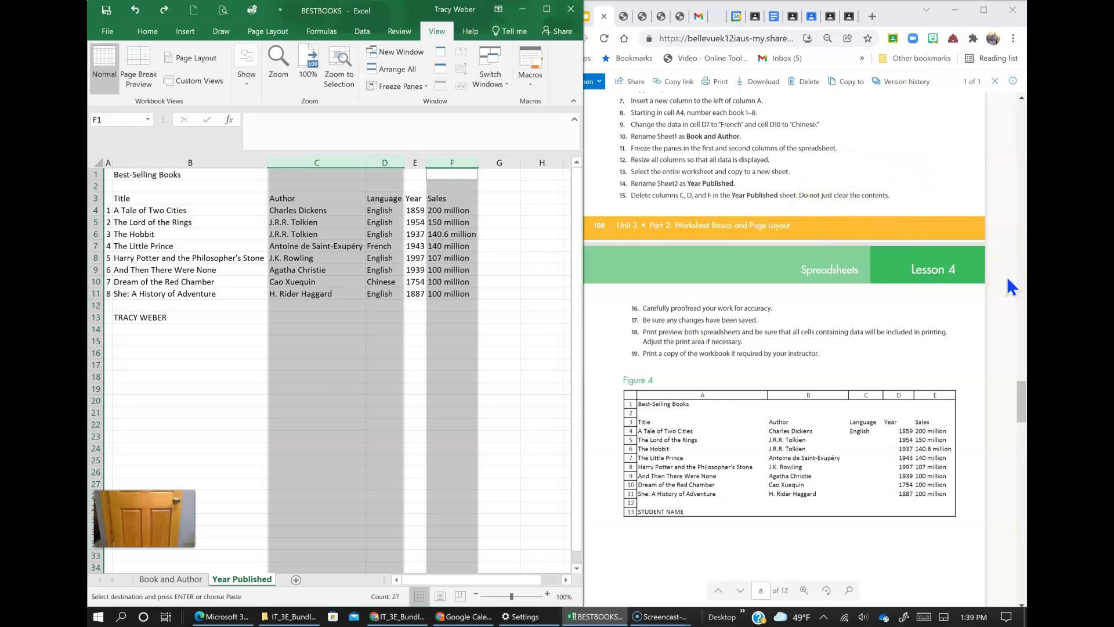
right_click(338, 371)
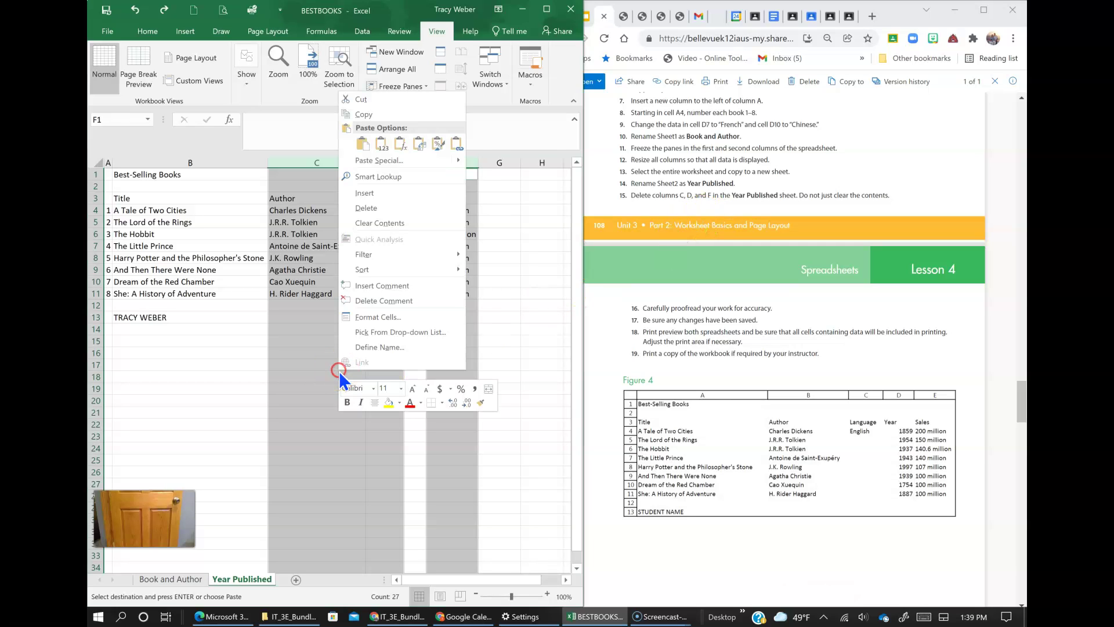
click(363, 211)
click(283, 271)
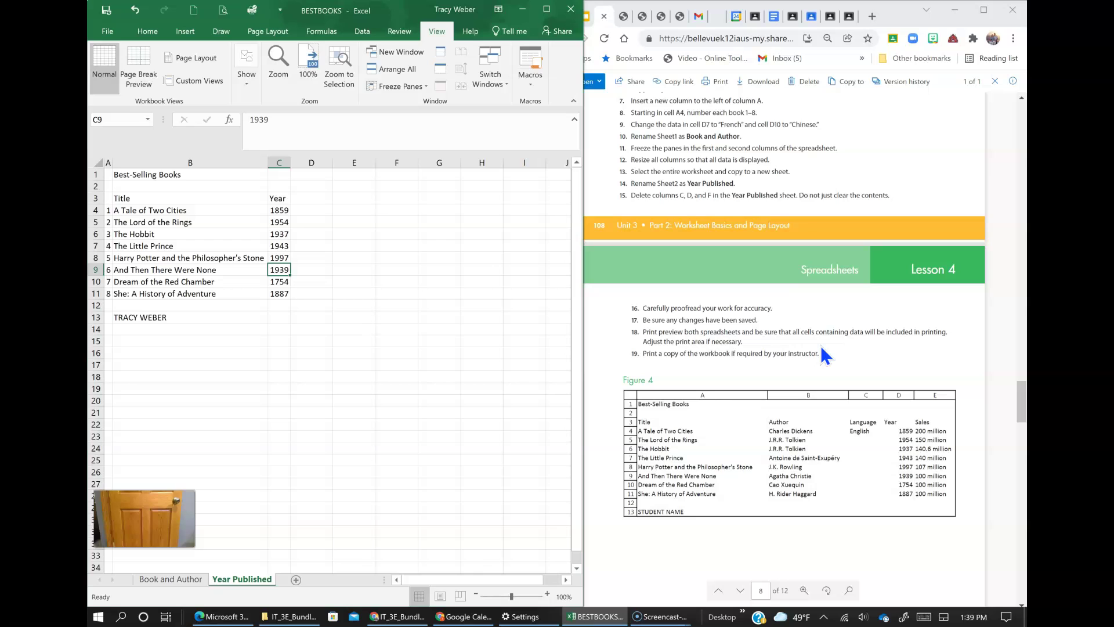
- Read lesson instructions 16 to 19 and look over both the Year Published and Book and Author sheets
scroll(821, 348, down, 1)
scroll(820, 345, down, 4)
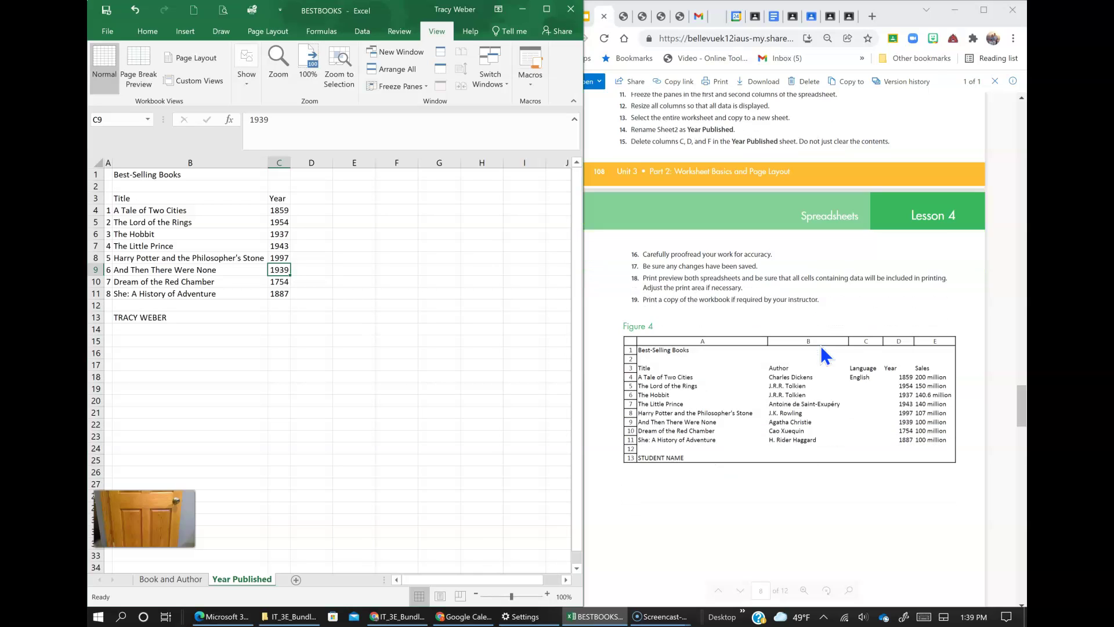
scroll(820, 346, up, 2)
scroll(820, 346, up, 2)
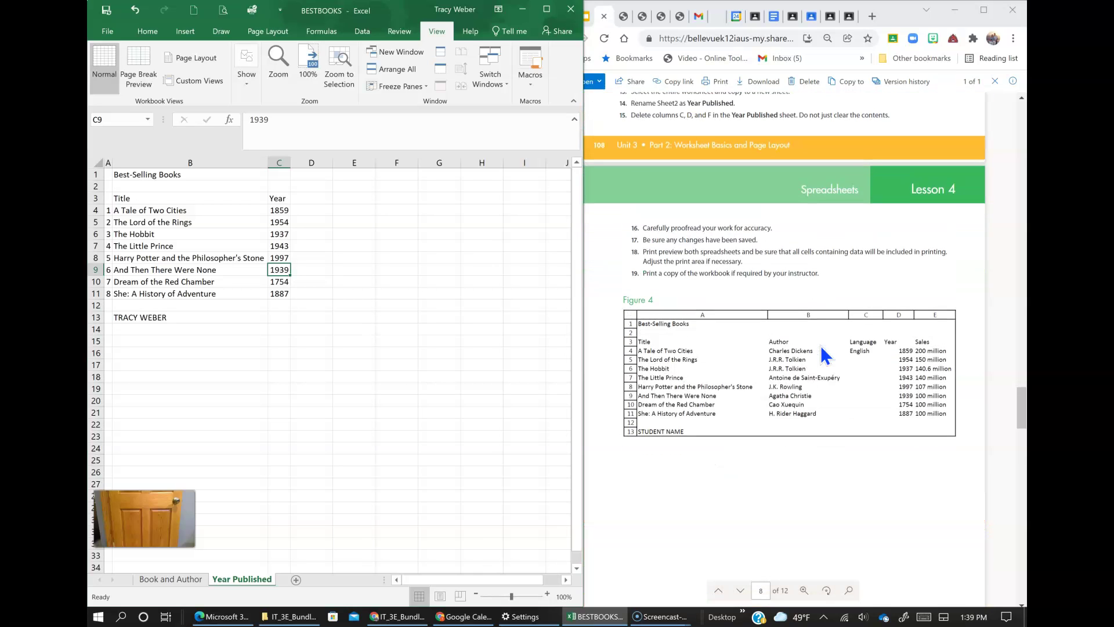
click(245, 355)
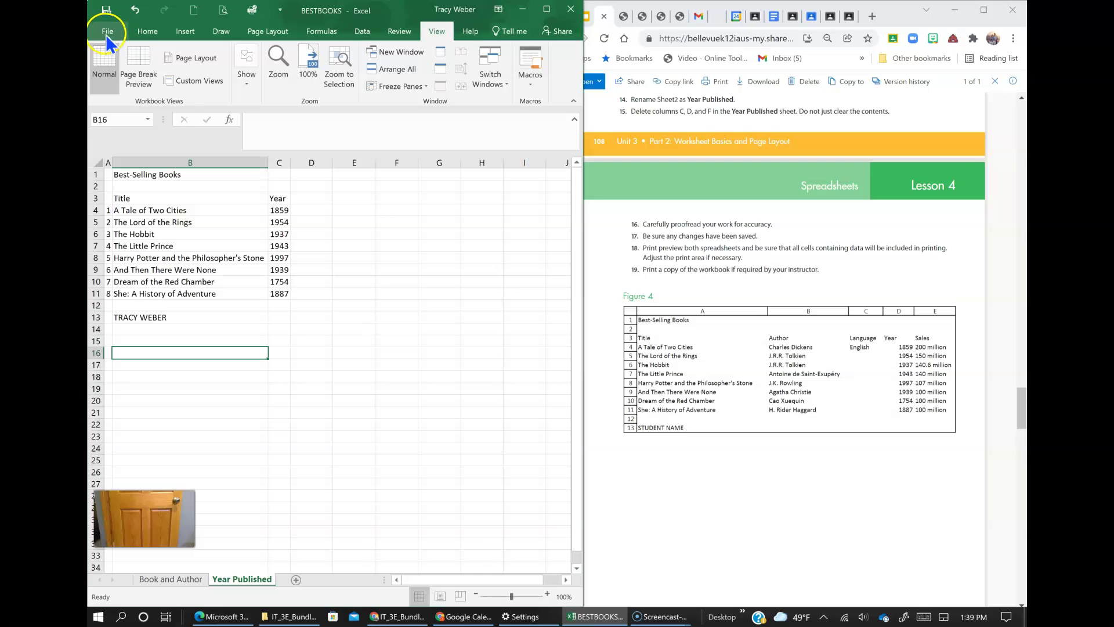
scroll(378, 270, down, 2)
scroll(378, 269, up, 2)
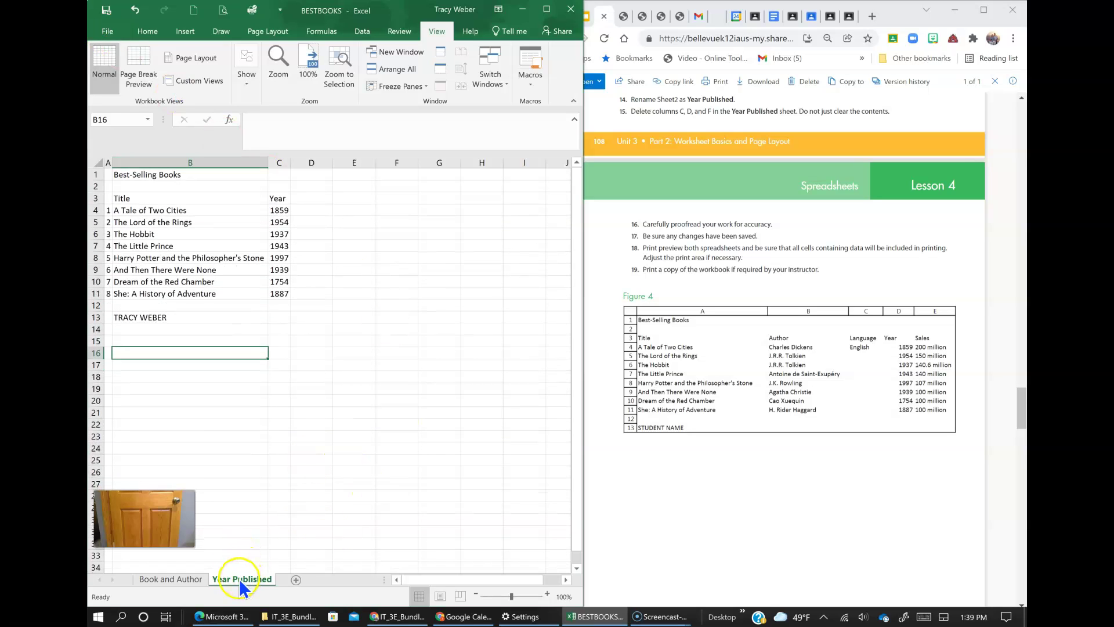
click(169, 578)
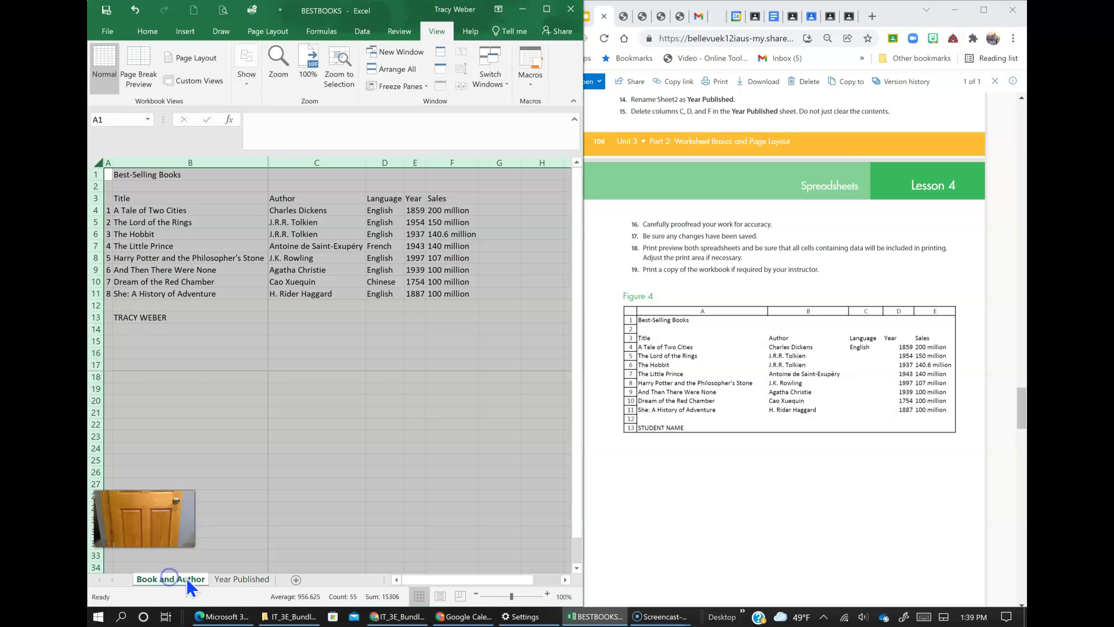
click(245, 580)
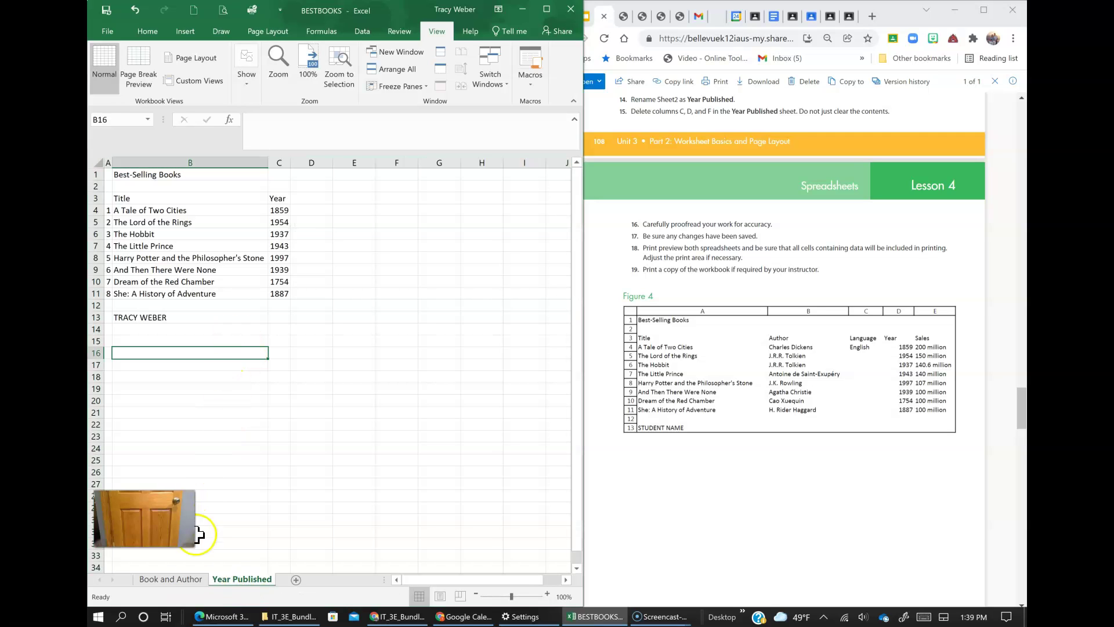
click(181, 579)
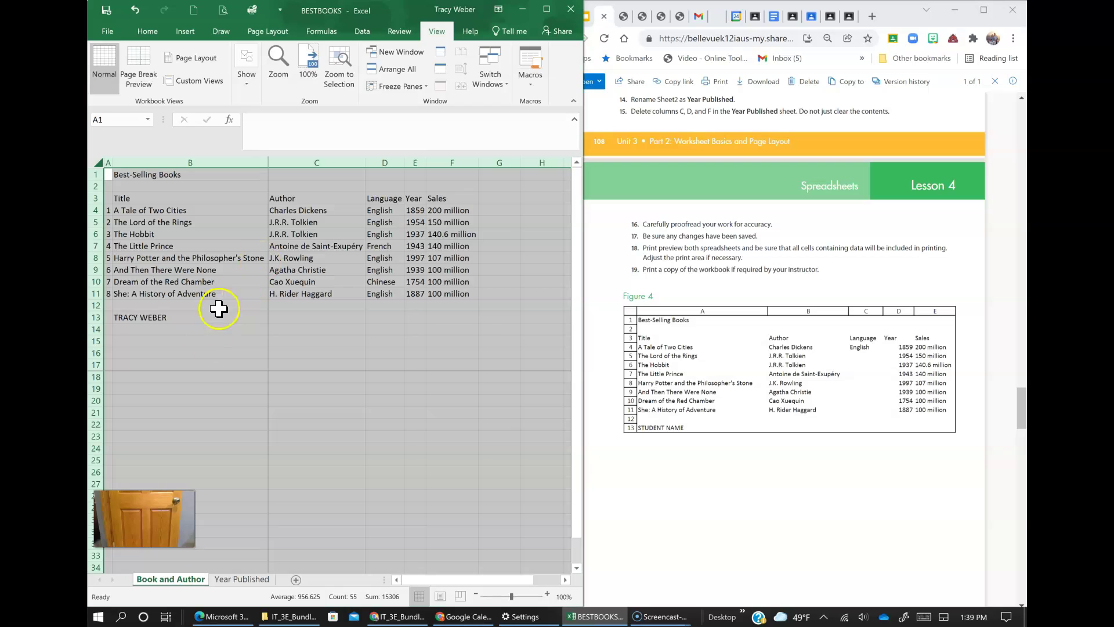